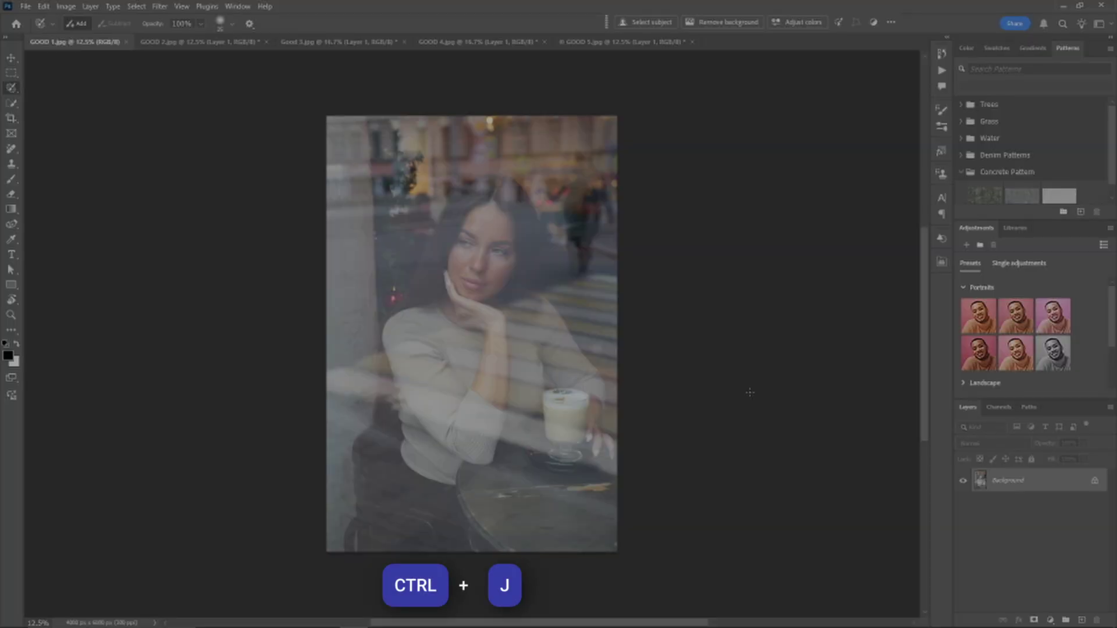
Duplicate GOOD 1.jpg onto Layer 1 and bring up the Camera Raw filter for it
{"action": "key", "text": "ctrl+j"}
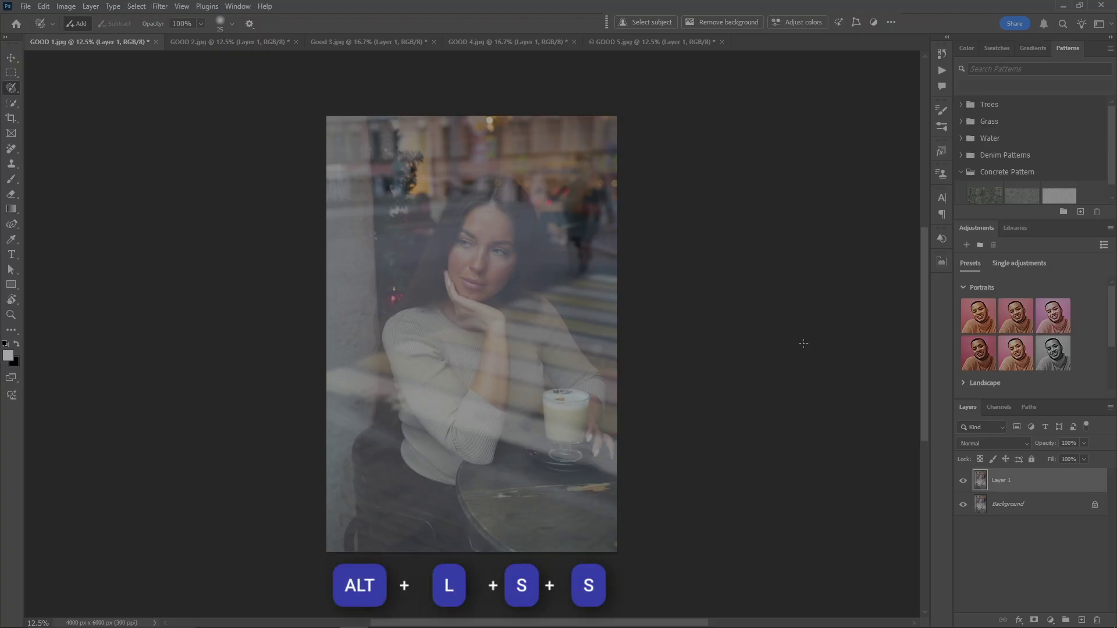
{"action": "key", "text": "ctrl+shift+a"}
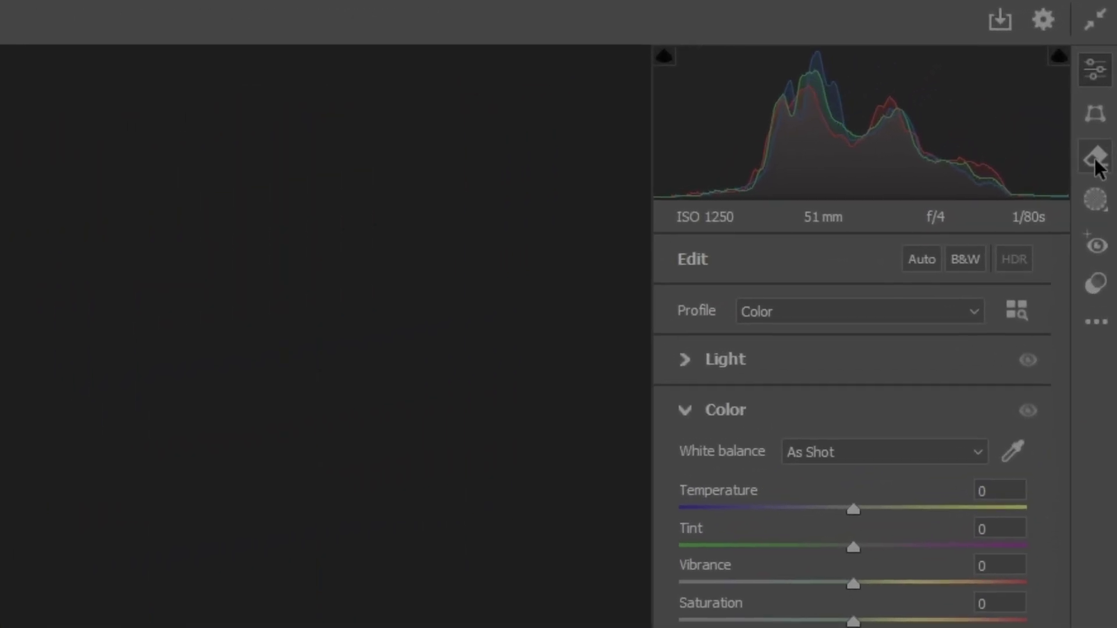
Turn on Reflections distraction removal with Quality kept at Preview, and apply it
{"action": "left_click", "coordinate": [1099, 168]}
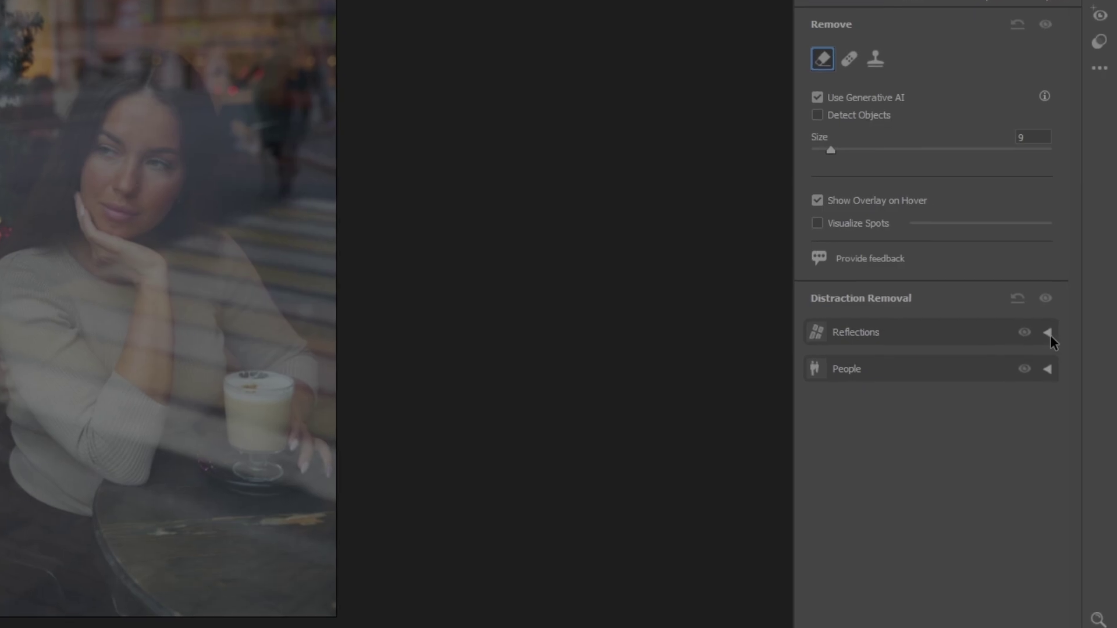
{"action": "left_click", "coordinate": [1047, 333]}
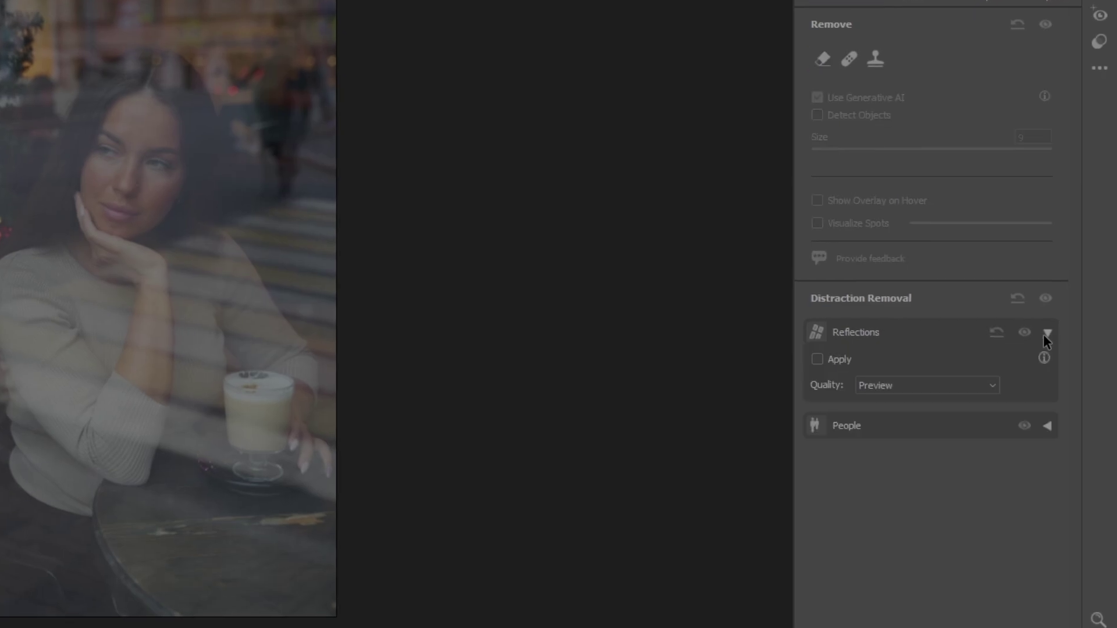
{"action": "left_click", "coordinate": [990, 386]}
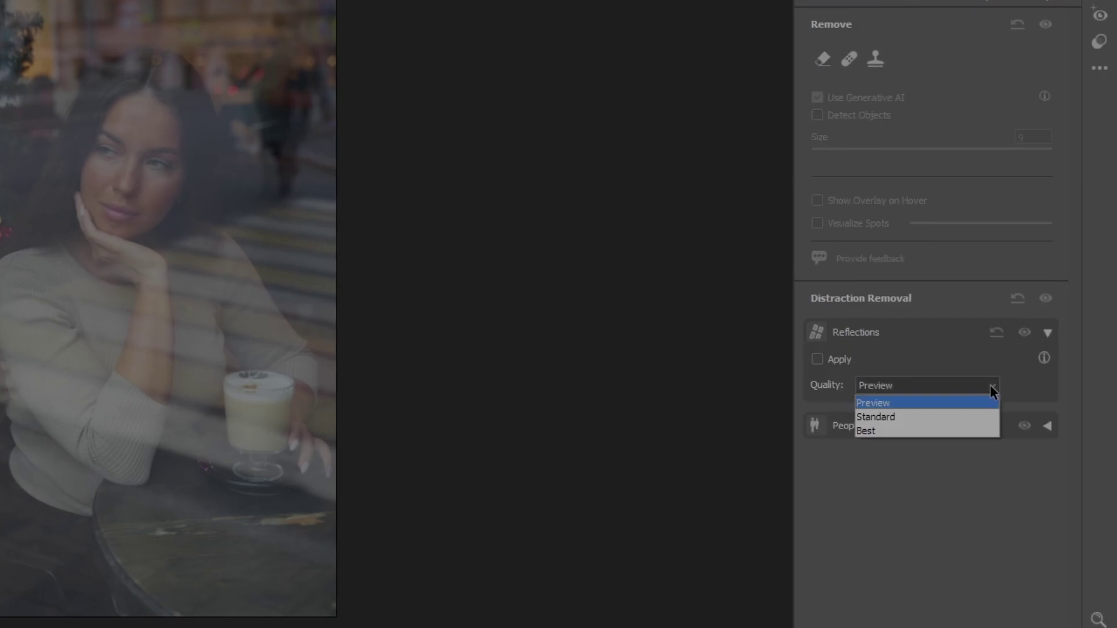
{"action": "left_click", "coordinate": [993, 386]}
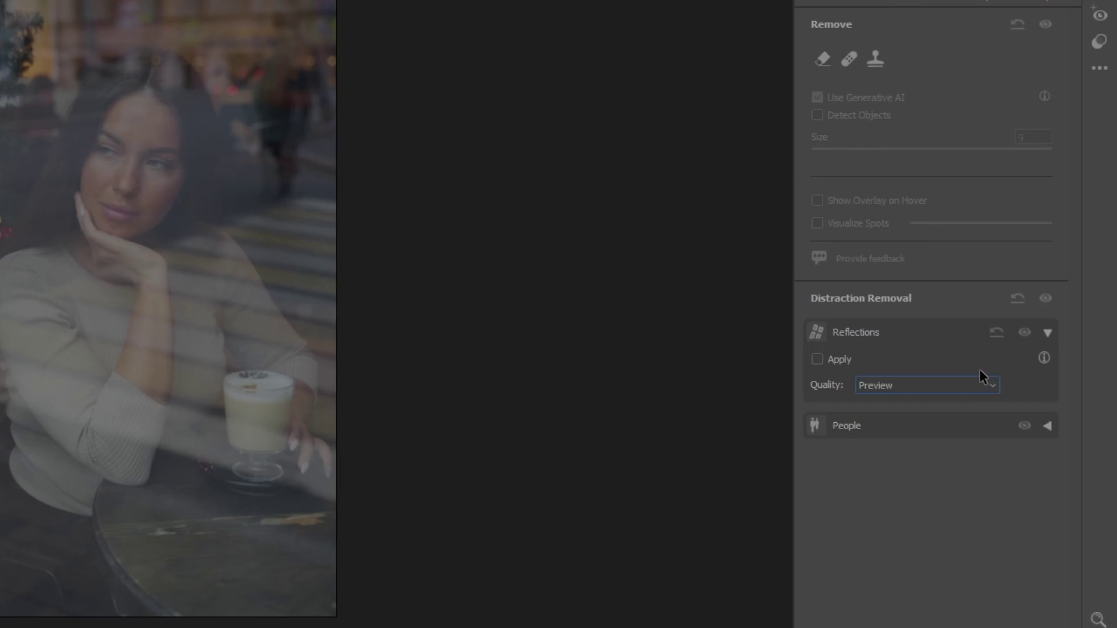
{"action": "left_click", "coordinate": [827, 362]}
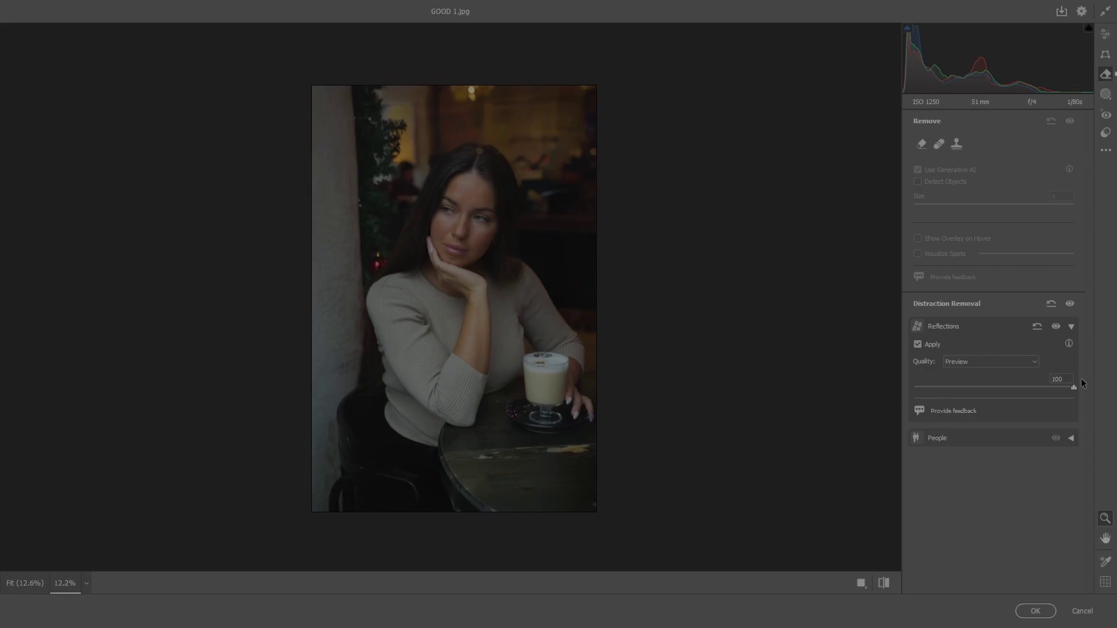
Check the Reflections amount at -100, restore it to 100, and commit the filter
{"action": "left_click_drag", "start_coordinate": [1074, 387], "coordinate": [860, 422]}
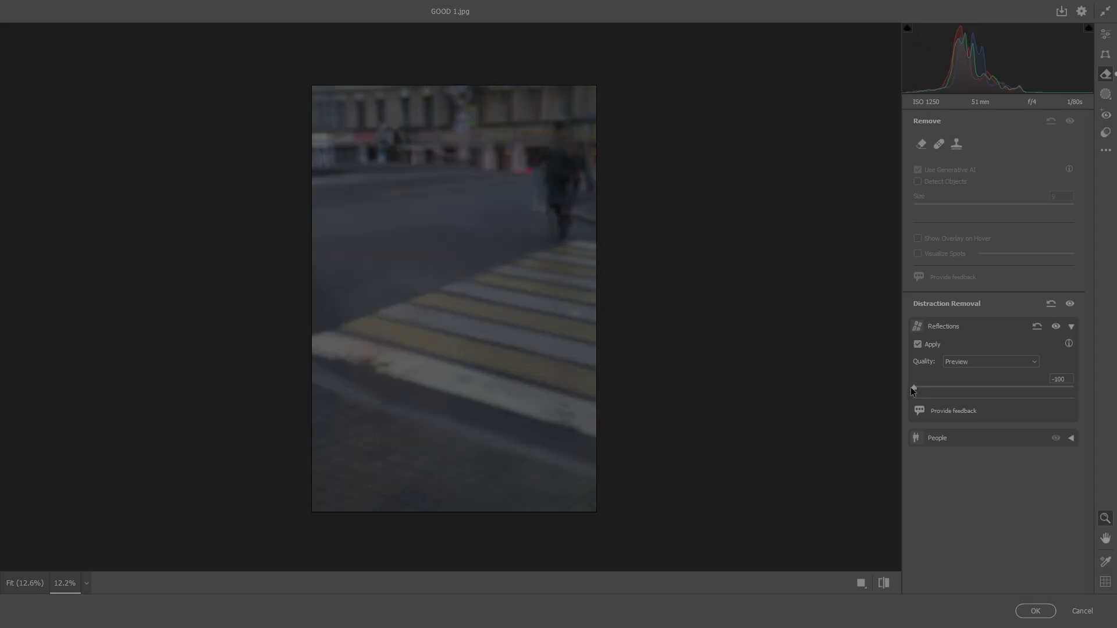
{"action": "left_click_drag", "start_coordinate": [913, 390], "coordinate": [1061, 392]}
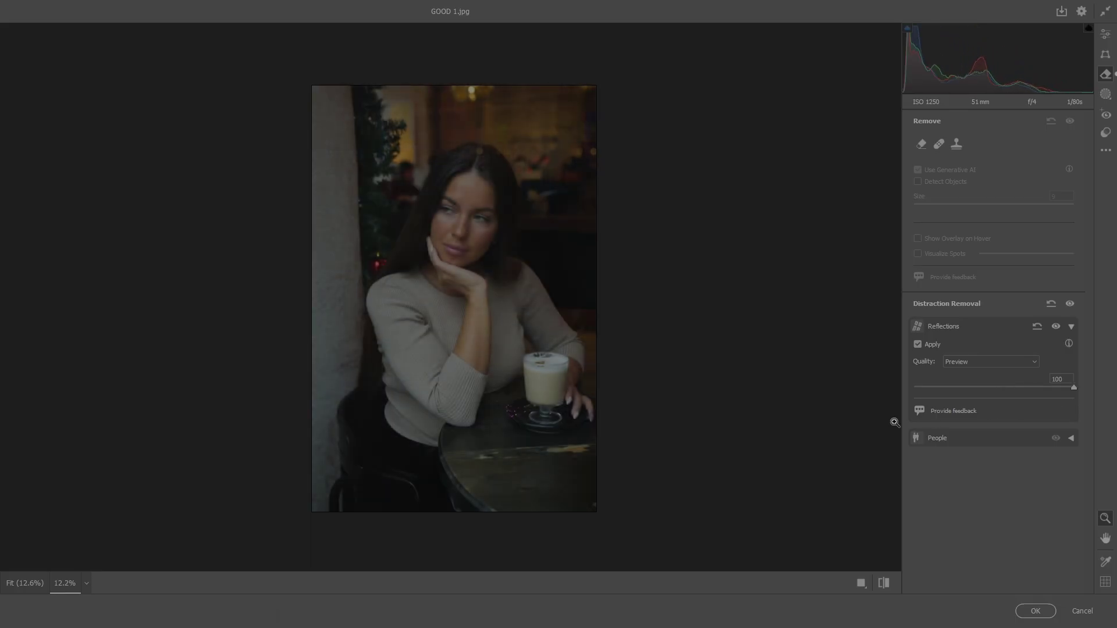
{"action": "left_click", "coordinate": [1036, 611]}
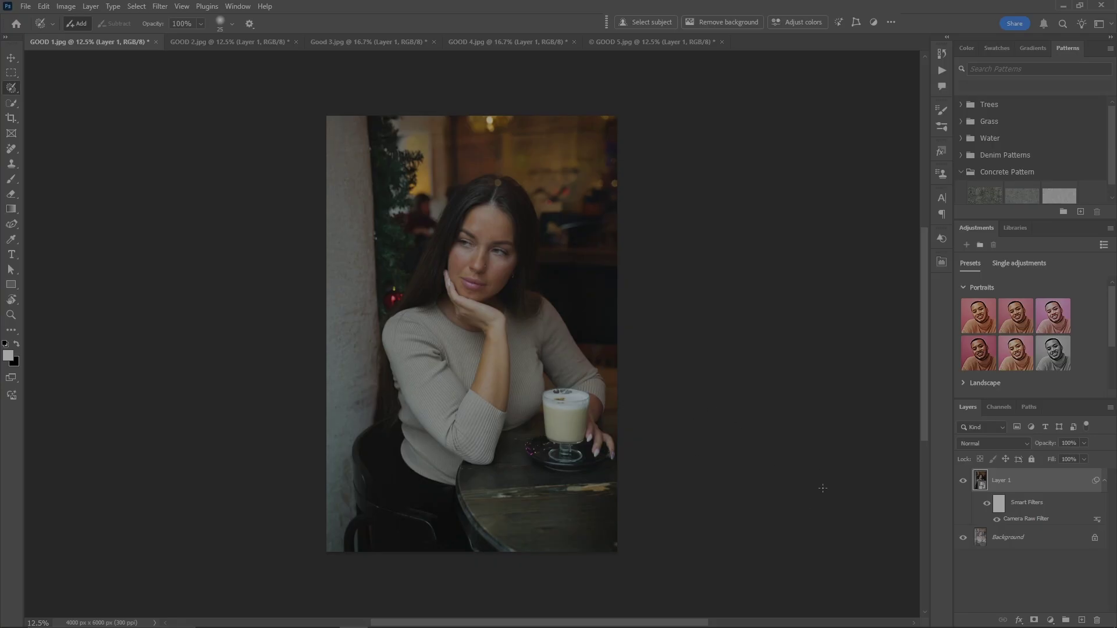
Switch to the GOOD 2.jpg document and prepare its layer as a smart object
{"action": "key", "text": "ctrl+Tab"}
{"action": "key", "text": "x"}
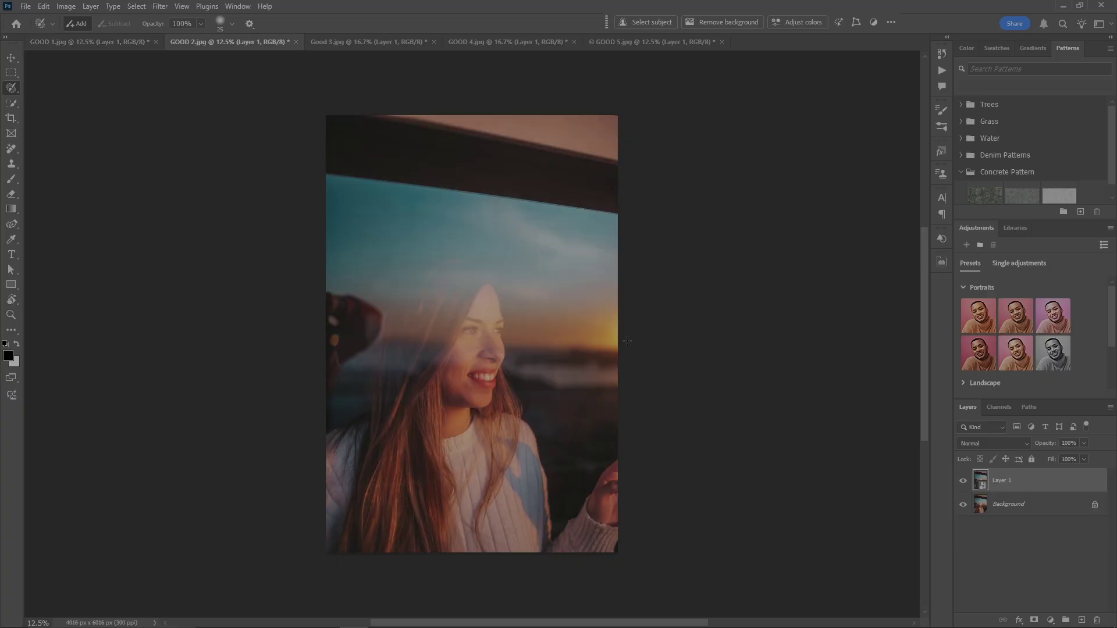
{"action": "key", "text": "alt+l"}
{"action": "key", "text": "Escape"}
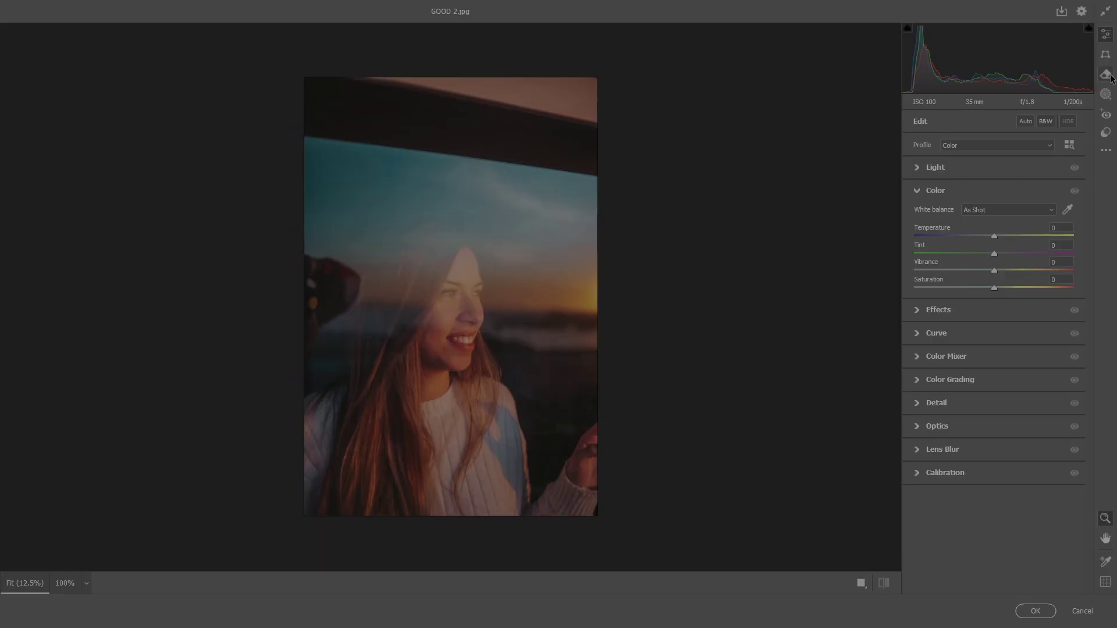
Enable Reflections distraction removal in Camera Raw's Remove panel and apply it
{"action": "left_click", "coordinate": [1106, 75]}
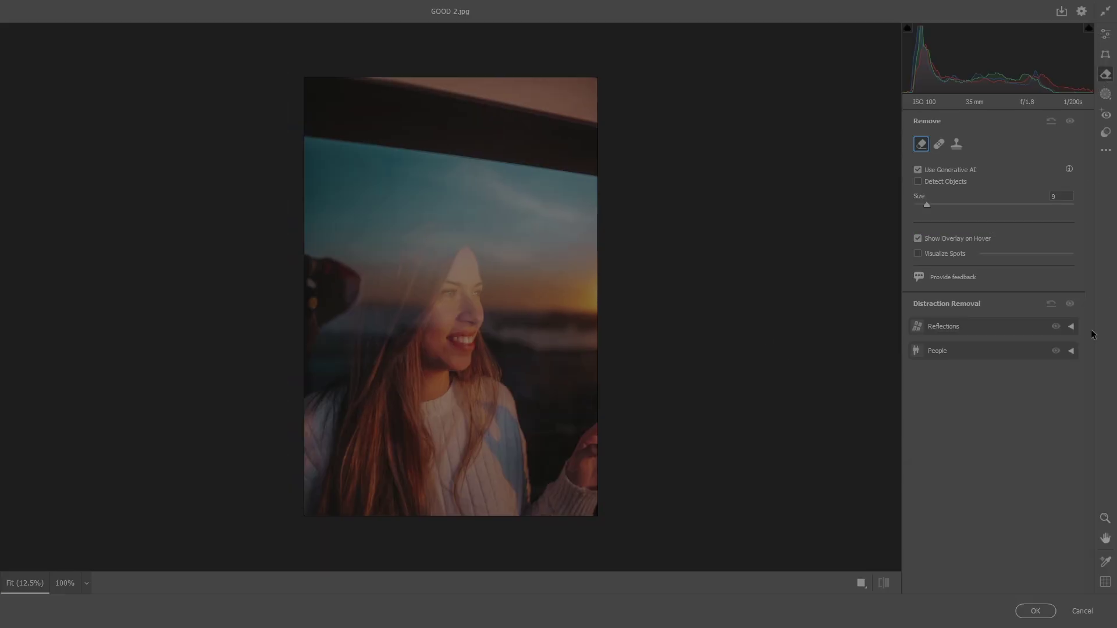
{"action": "left_click", "coordinate": [1071, 326]}
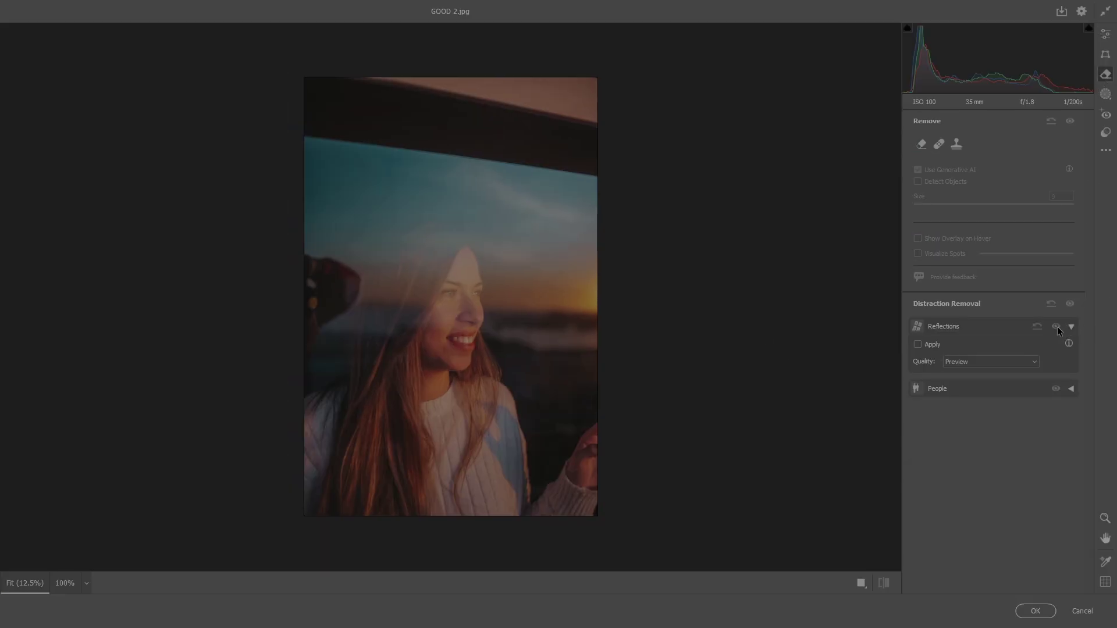
{"action": "left_click", "coordinate": [919, 345]}
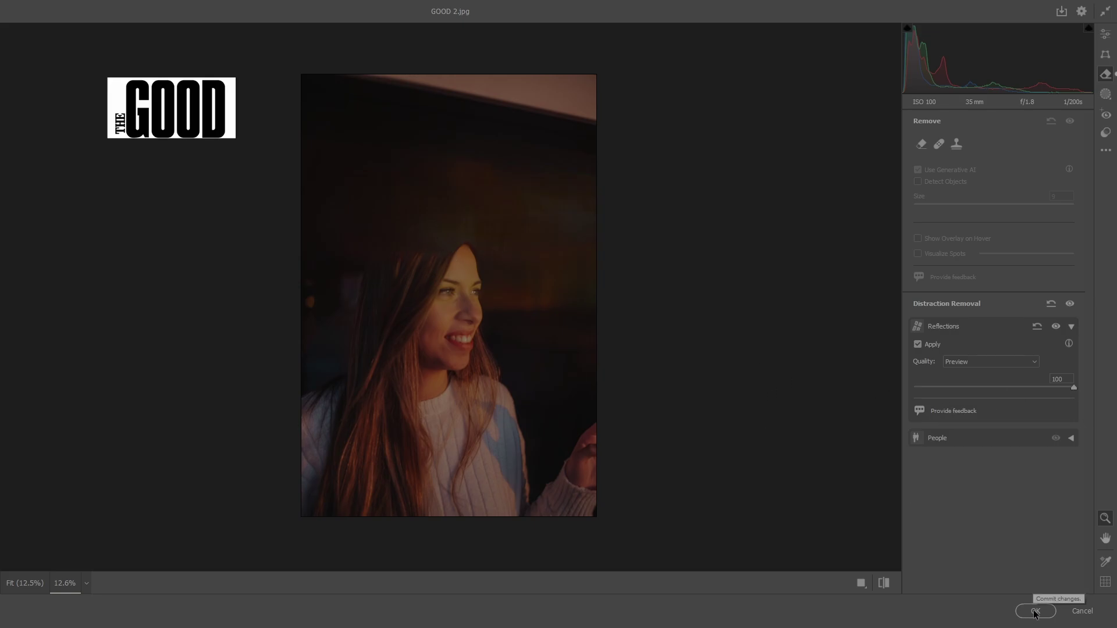
Compare Reflections removal quality at Standard and Best, then set it back to Preview
{"action": "left_click", "coordinate": [1034, 362]}
{"action": "left_click", "coordinate": [1003, 381]}
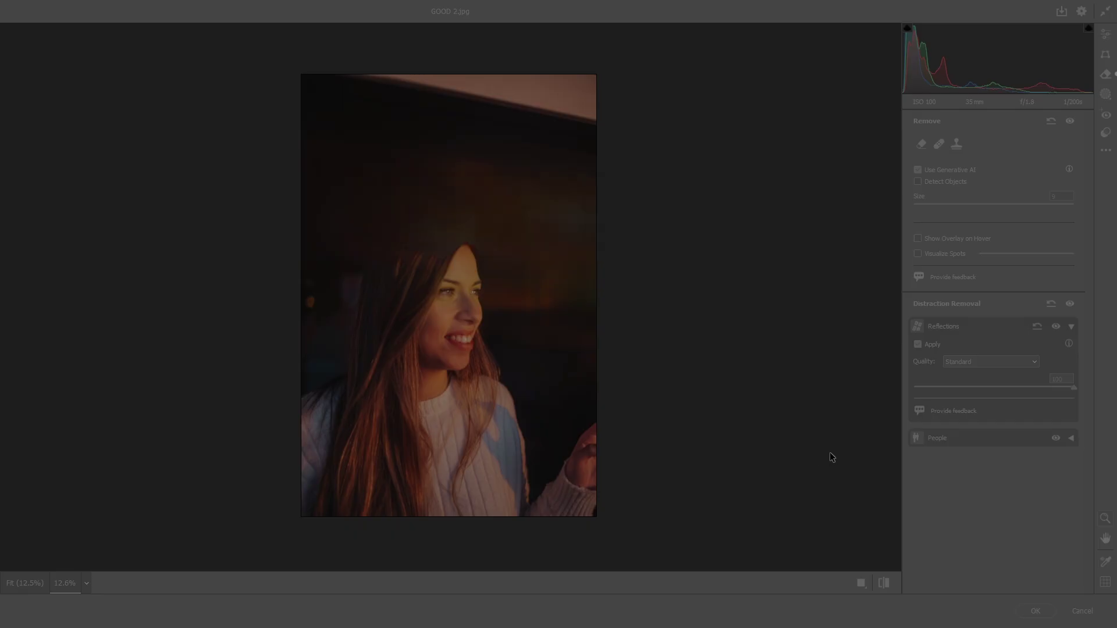
{"action": "left_click", "coordinate": [989, 362]}
{"action": "left_click", "coordinate": [975, 391]}
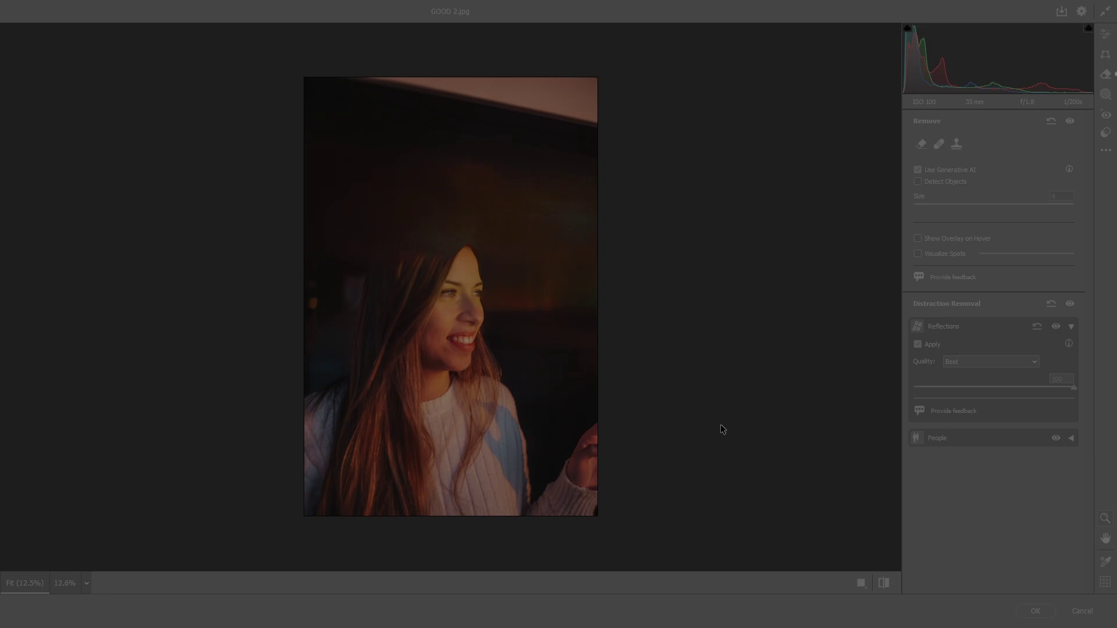
{"action": "left_click", "coordinate": [1021, 362]}
{"action": "left_click", "coordinate": [983, 391]}
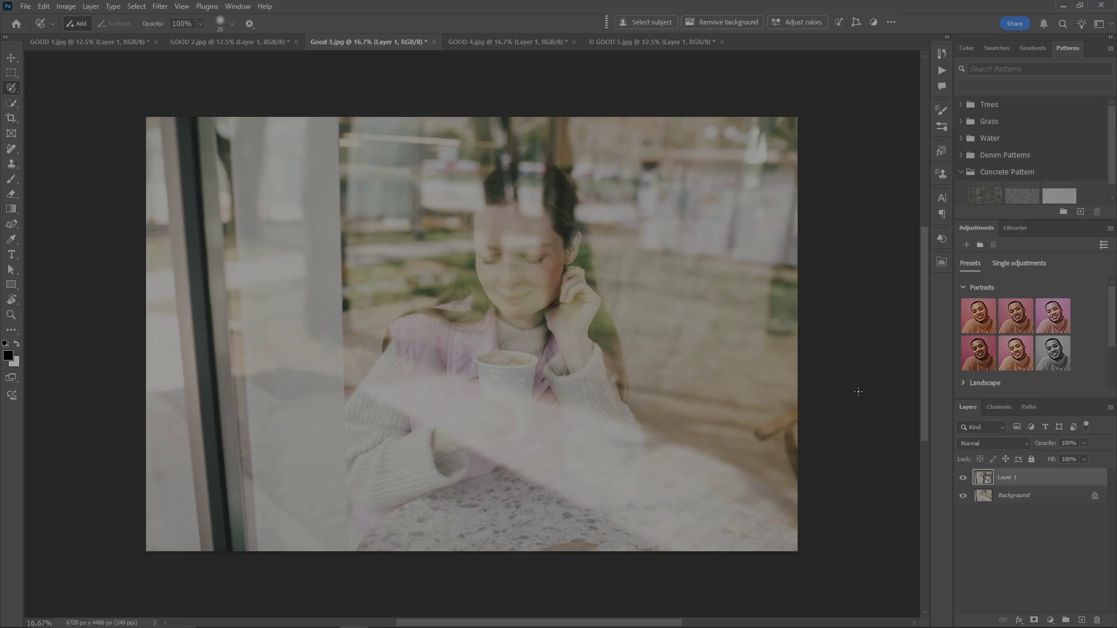
Apply Reflections removal to Good 3.jpg, testing amount -100 before restoring 100
{"action": "key", "text": "shift+ctrl+a"}
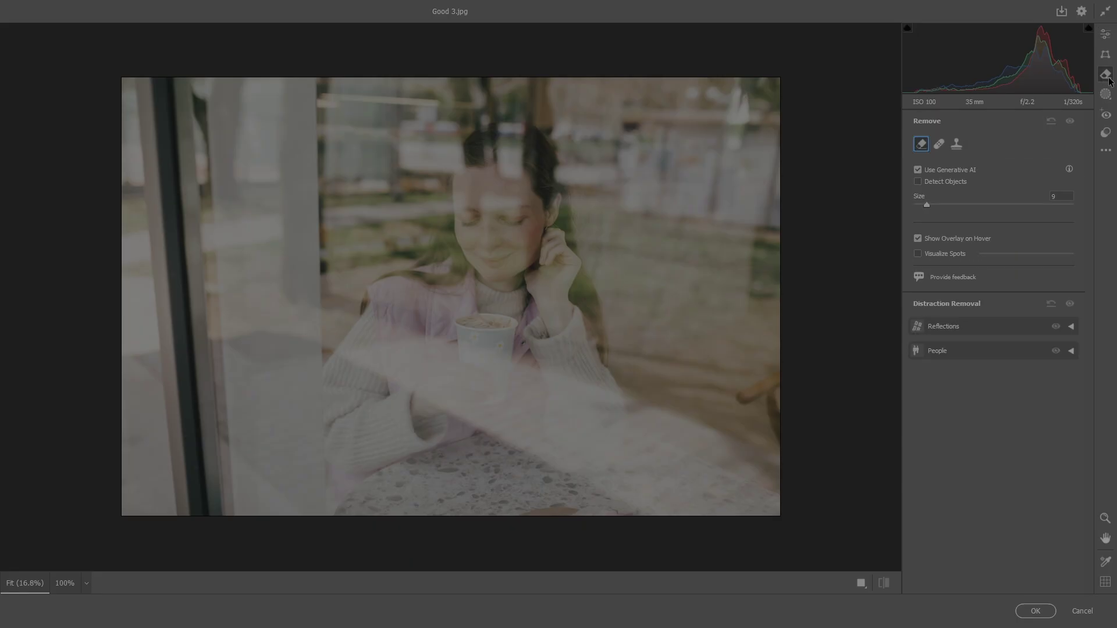
{"action": "left_click", "coordinate": [1071, 327]}
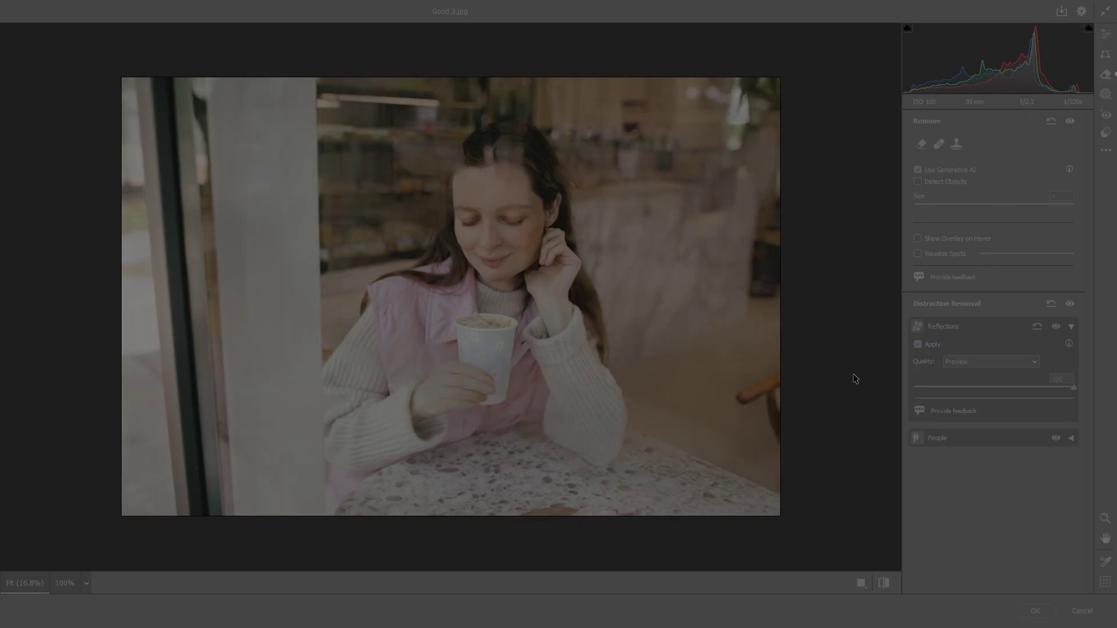
{"action": "left_click_drag", "start_coordinate": [1072, 387], "coordinate": [902, 407]}
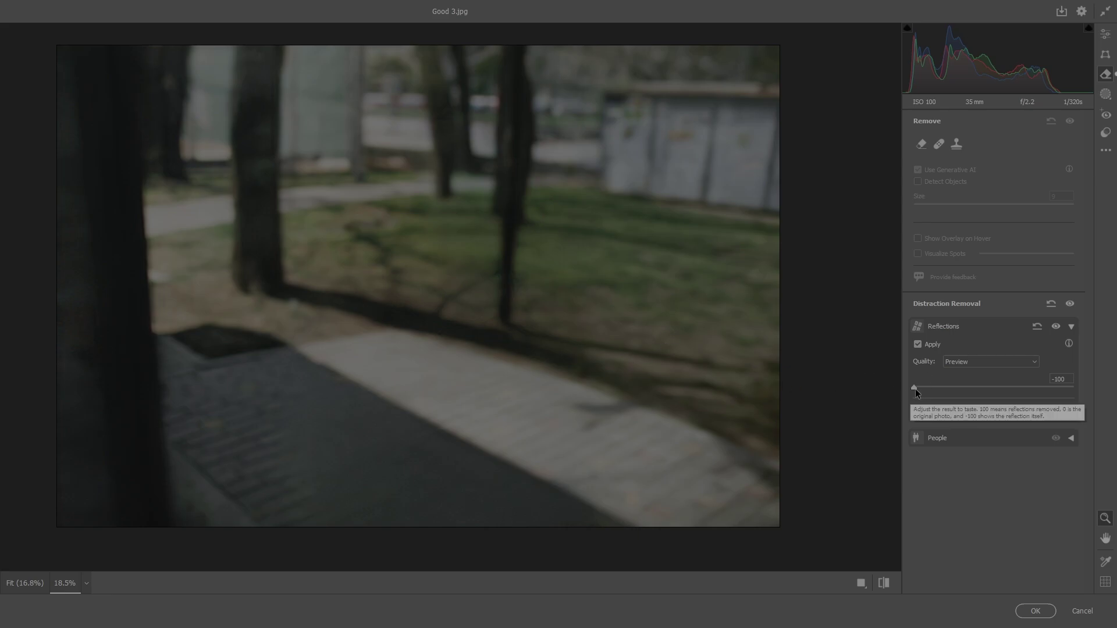
{"action": "left_click_drag", "start_coordinate": [916, 387], "coordinate": [1080, 385]}
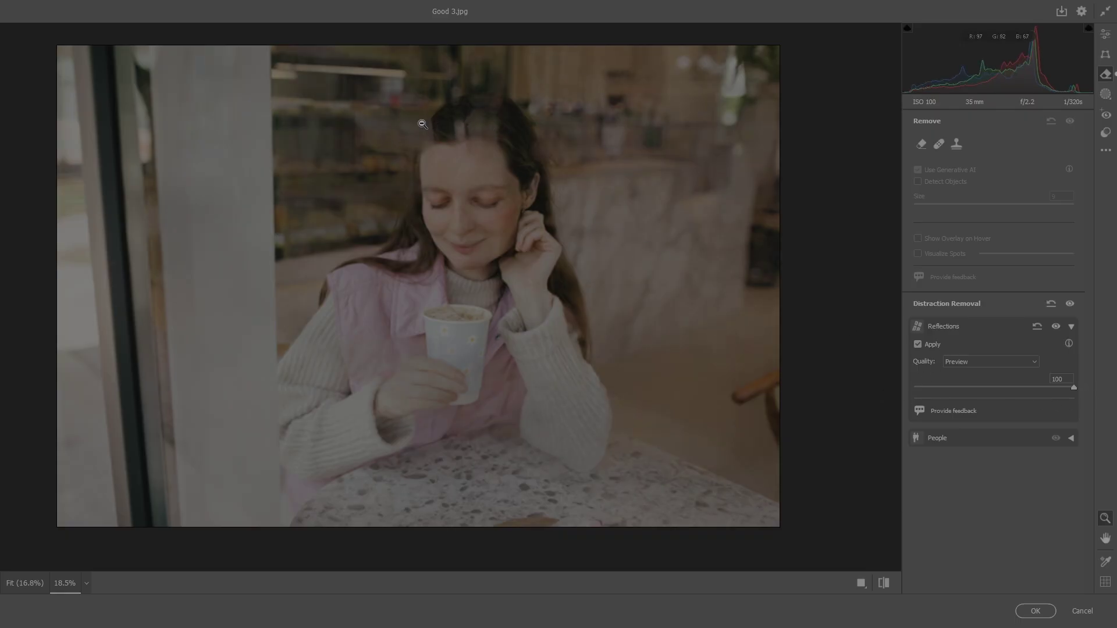
Commit Good 3.jpg's filter, then apply Reflections removal to GOOD 4.jpg at amount 100
{"action": "left_click", "coordinate": [1032, 610]}
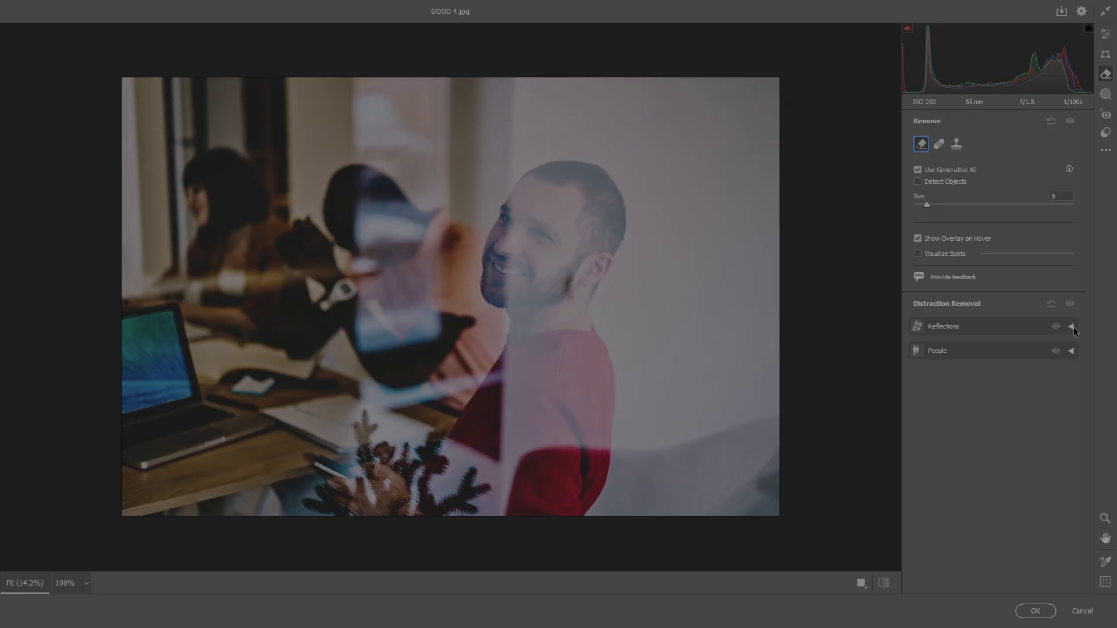
{"action": "left_click", "coordinate": [1071, 326]}
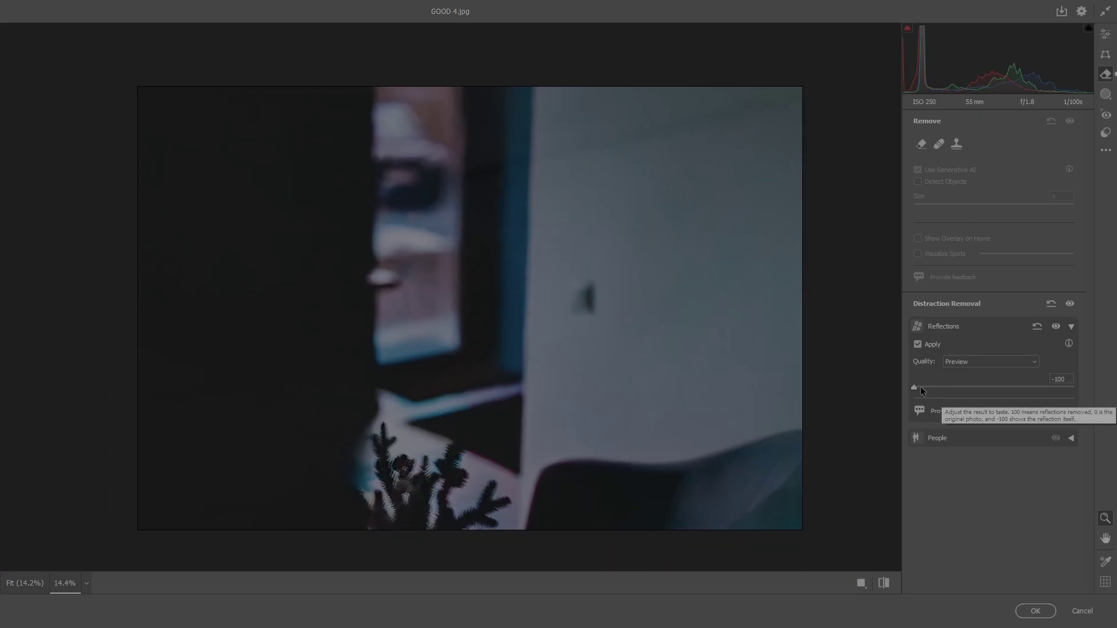
{"action": "left_click_drag", "start_coordinate": [914, 388], "coordinate": [1085, 390]}
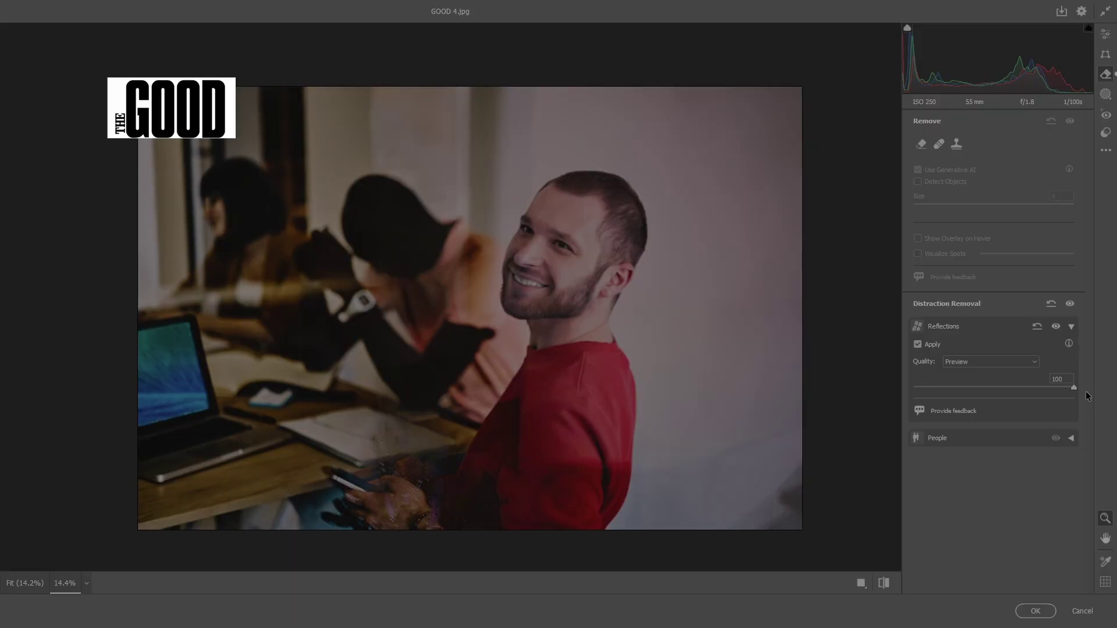
Commit GOOD 4.jpg's Camera Raw fix and start the Camera Raw filter on GOOD 5.jpg
{"action": "left_click", "coordinate": [1032, 610]}
{"action": "left_click", "coordinate": [660, 42]}
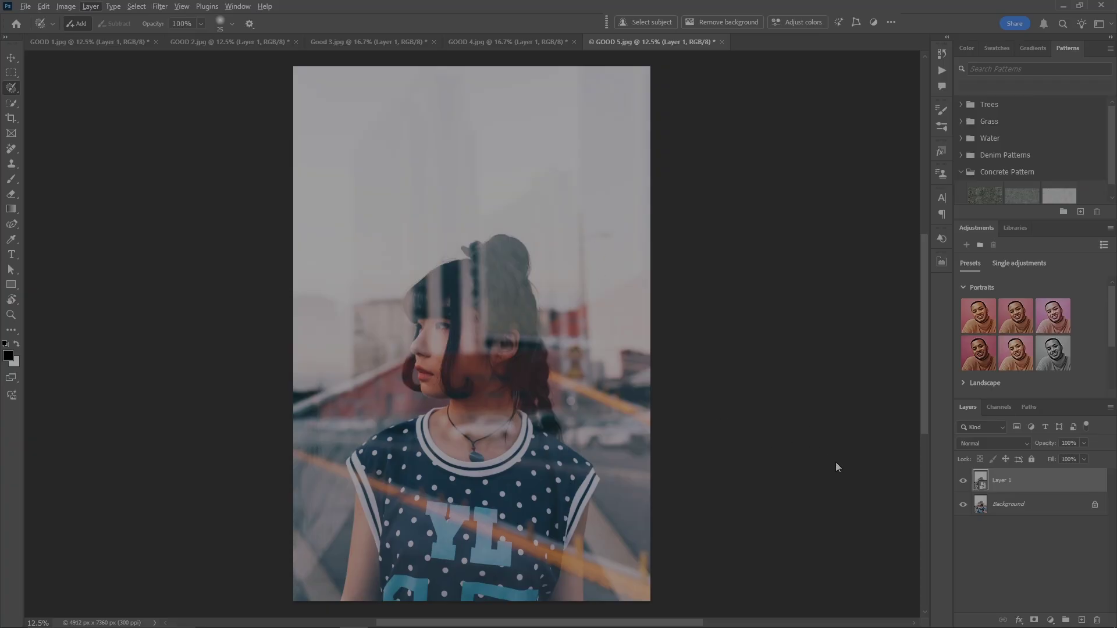
{"action": "key", "text": "ctrl+shift+a"}
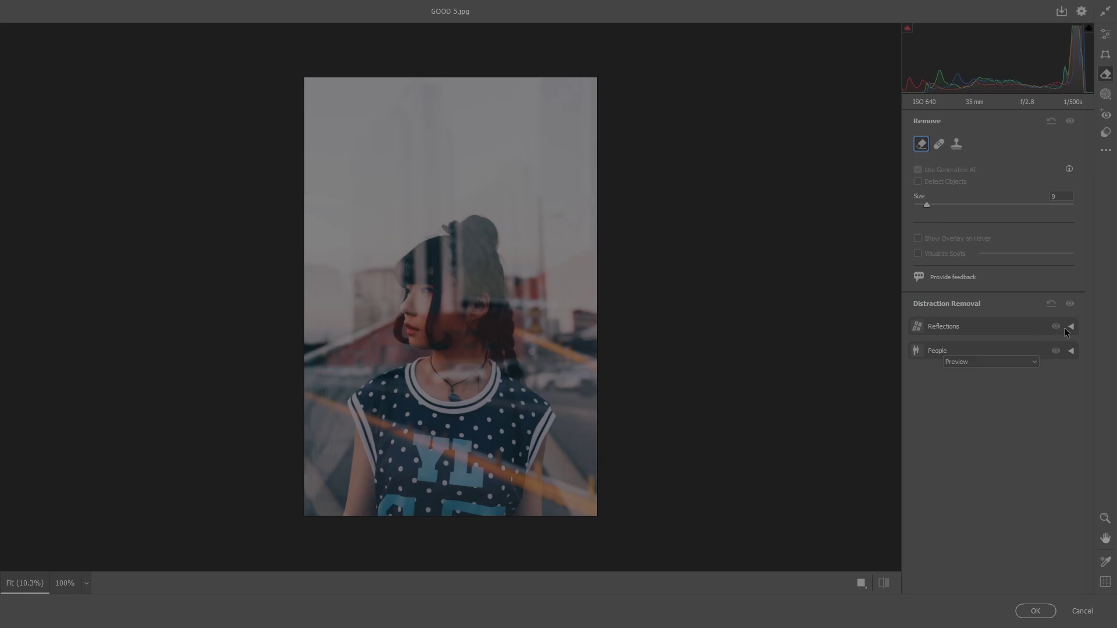
Expand the Reflections removal options for the GOOD 5.jpg photo
{"action": "left_click", "coordinate": [1065, 327]}
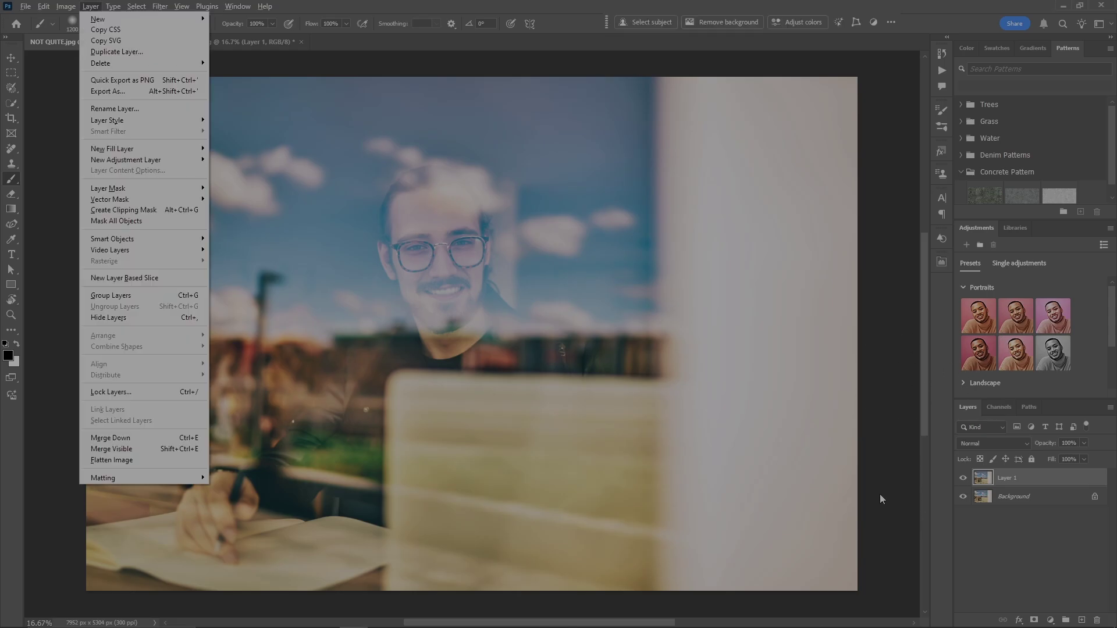
Apply Reflections removal to NOT QUITE.jpg, check the inverted amount, and accept the filter
{"action": "key", "text": "shift+ctrl+a"}
{"action": "left_click", "coordinate": [1071, 327]}
{"action": "left_click", "coordinate": [919, 345]}
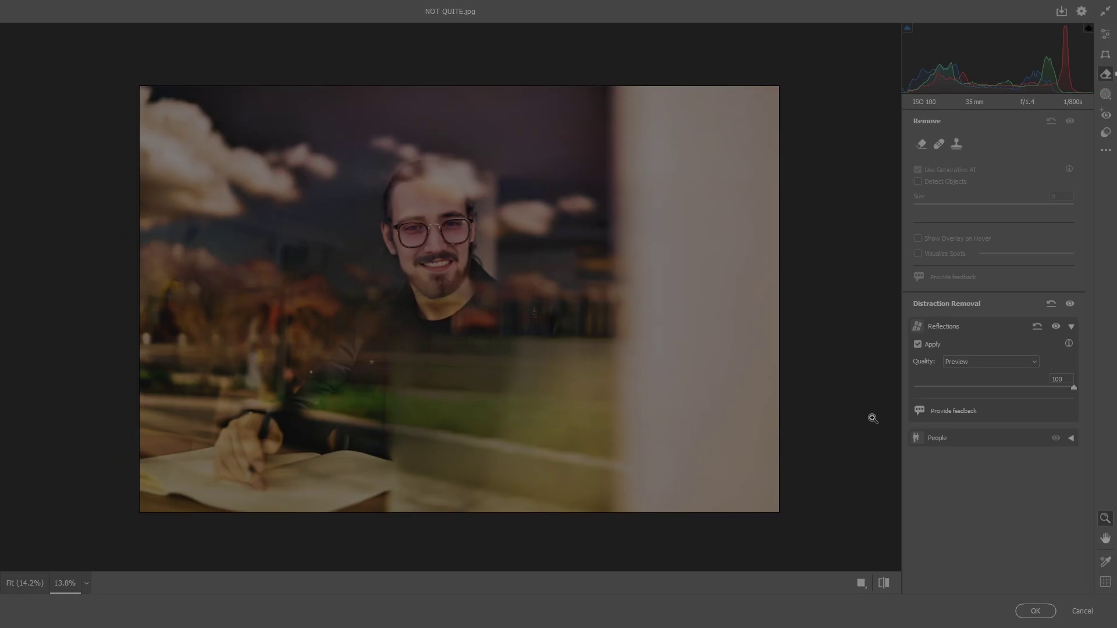
{"action": "mouse_move", "coordinate": [1073, 387]}
{"action": "left_mouse_down"}
{"action": "mouse_move", "coordinate": [877, 403]}
{"action": "mouse_move", "coordinate": [1074, 386]}
{"action": "left_mouse_up"}
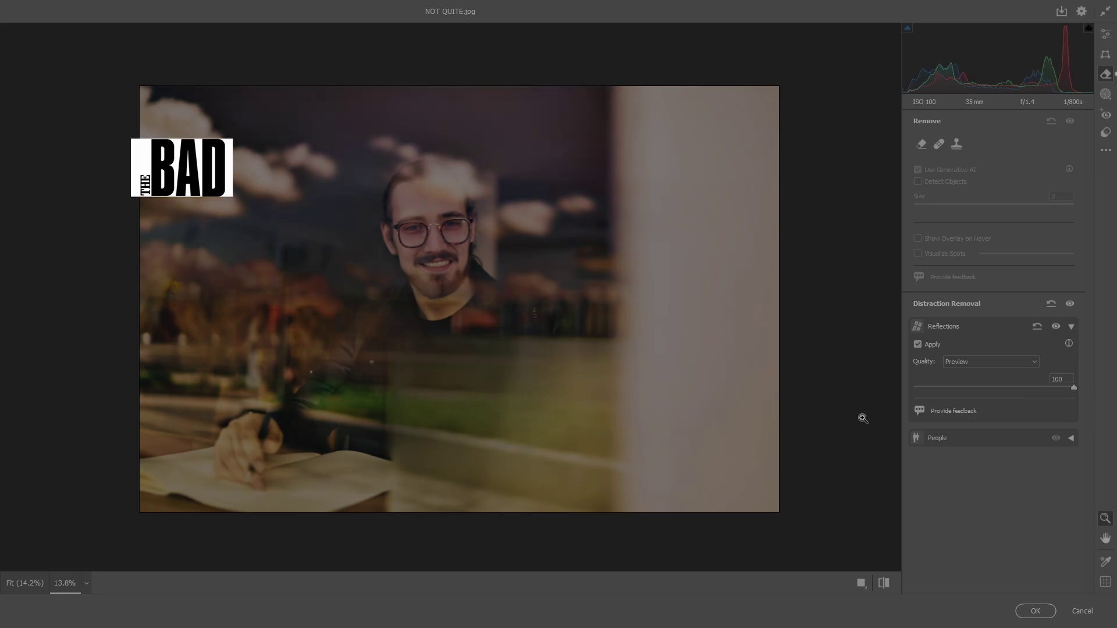
{"action": "key", "text": "Return"}
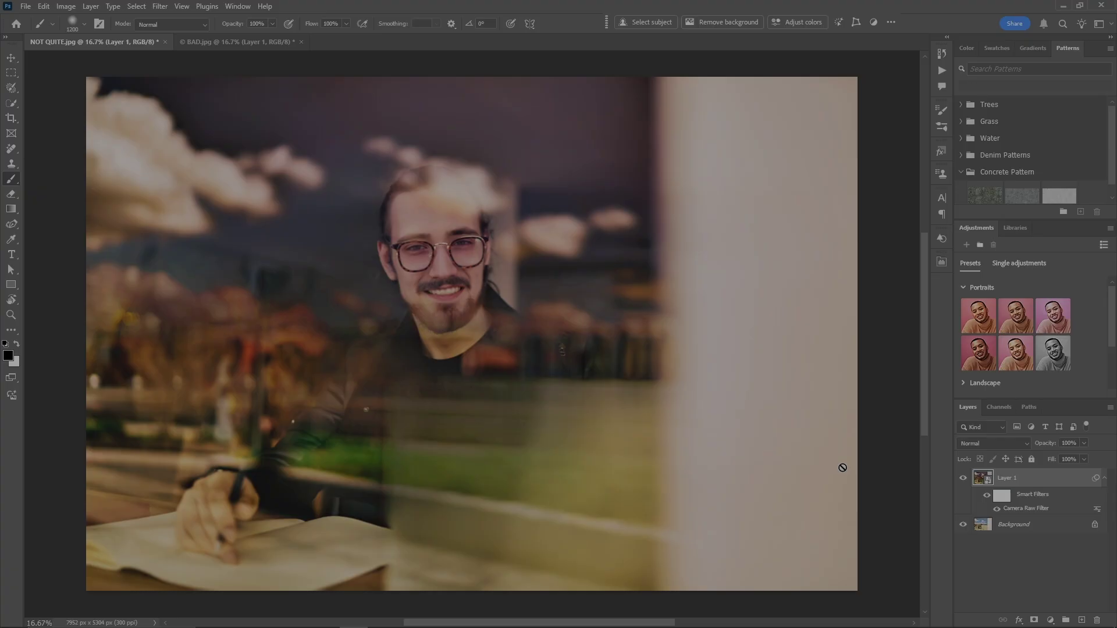
Stamp all visible layers of the NOT QUITE photo into a merged Layer 2
{"action": "key", "text": "ctrl+shift+alt+e"}
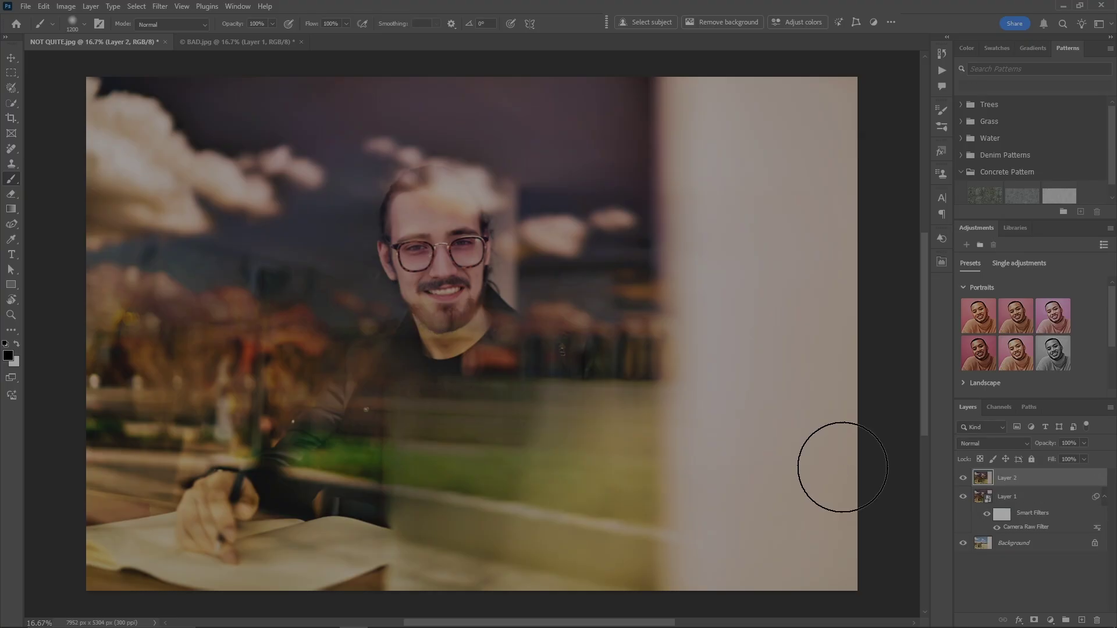
{"action": "key", "text": "alt+l"}
{"action": "key", "text": "Escape"}
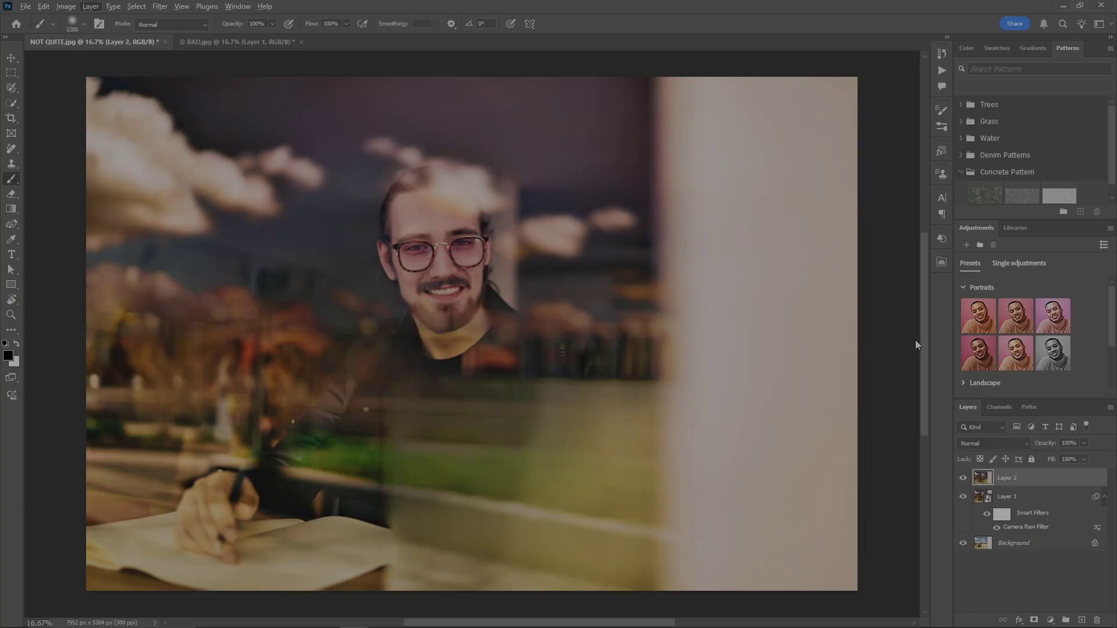
Open the merged layer in Camera Raw's Remove tools with Reflections options expanded
{"action": "key", "text": "ctrl+shift+a"}
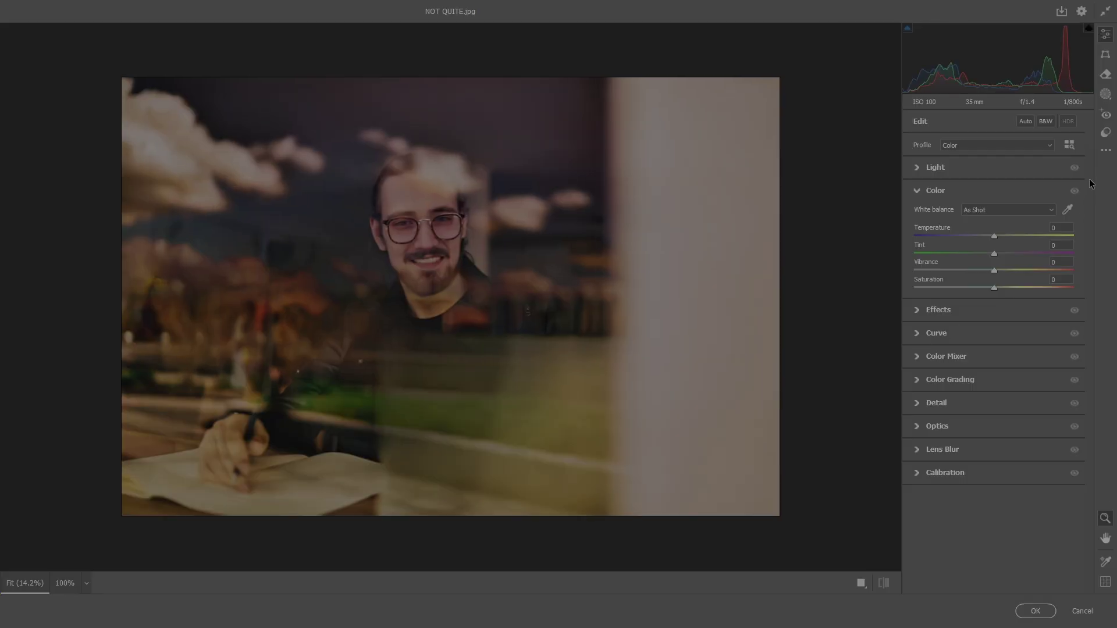
{"action": "left_click", "coordinate": [1109, 76]}
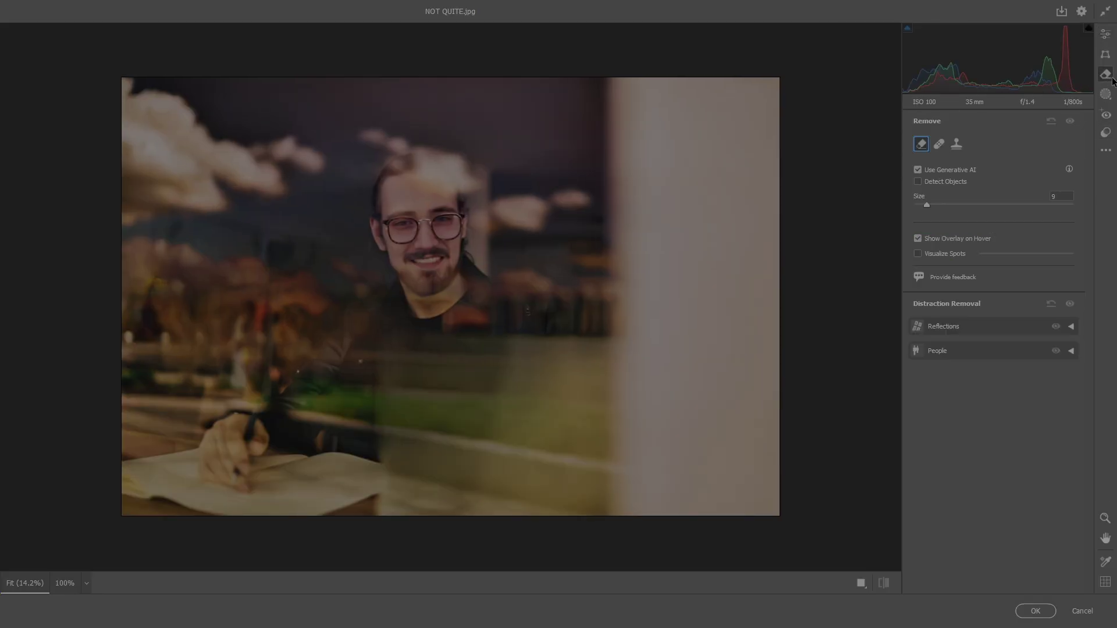
{"action": "left_click", "coordinate": [1072, 328]}
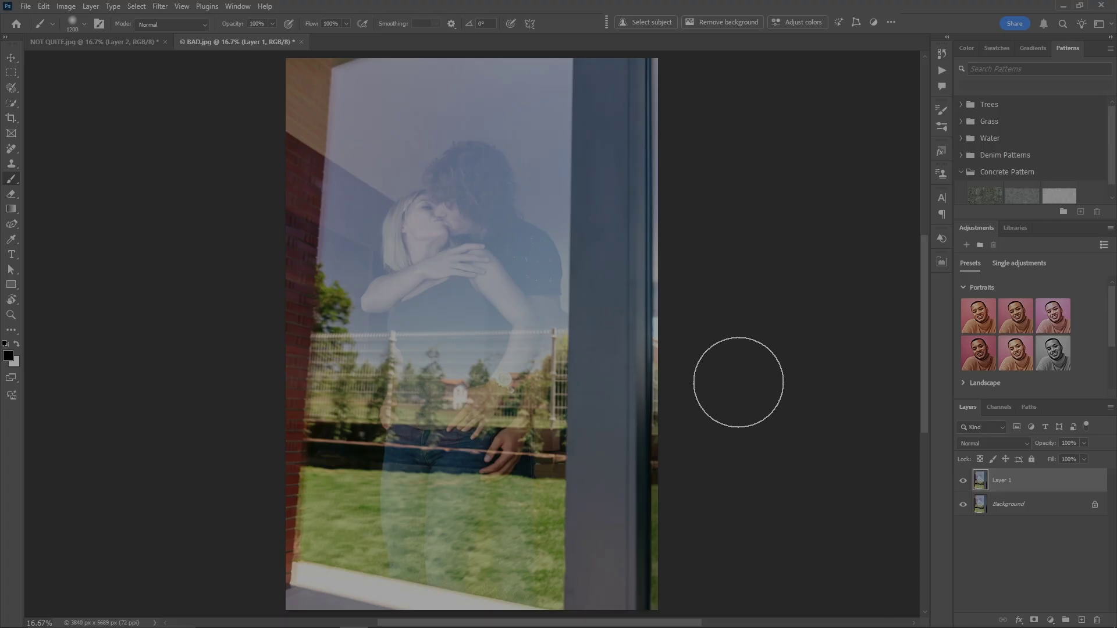
Apply automatic Reflections removal to the BAD photo in Camera Raw, lowering the amount to compare
{"action": "key", "text": "alt+l"}
{"action": "key", "text": "Escape"}
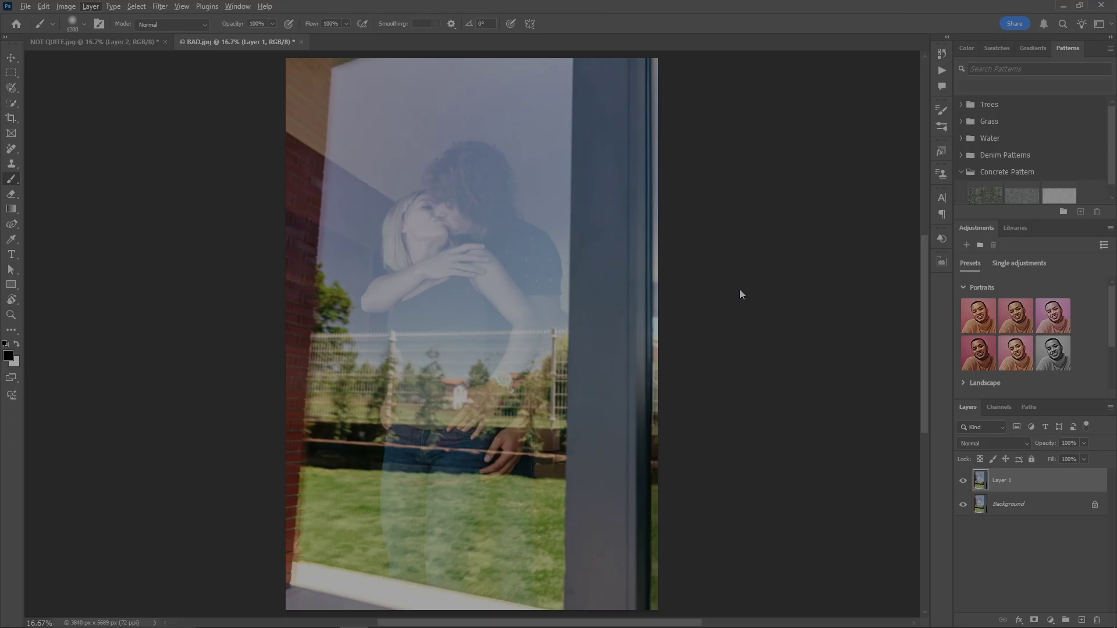
{"action": "key", "text": "shift+ctrl+a"}
{"action": "left_click", "coordinate": [1070, 327]}
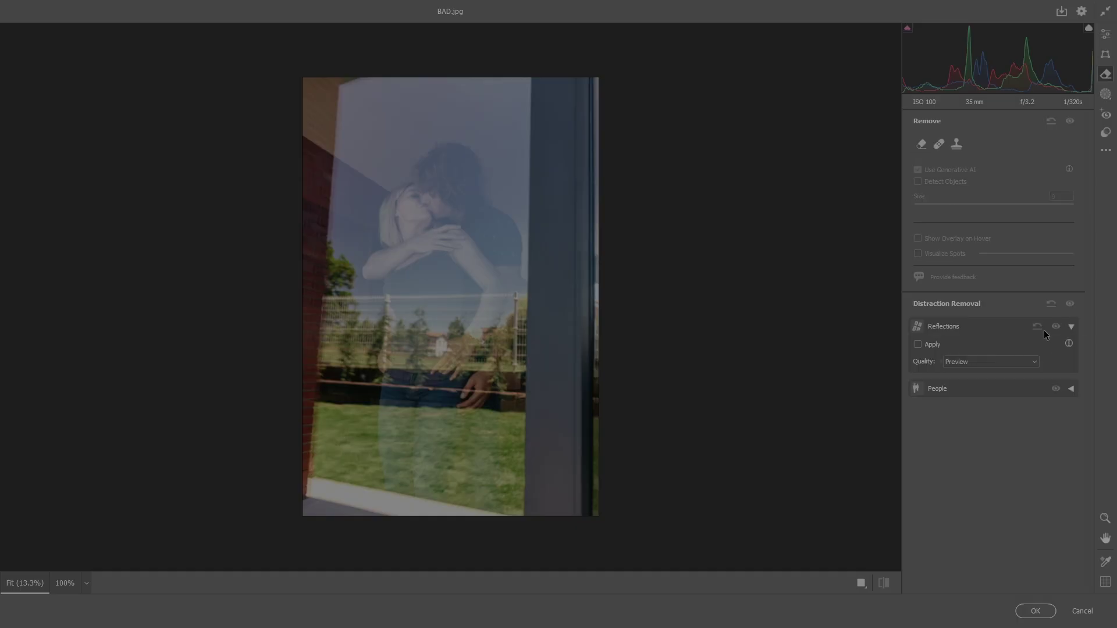
{"action": "left_click", "coordinate": [917, 345]}
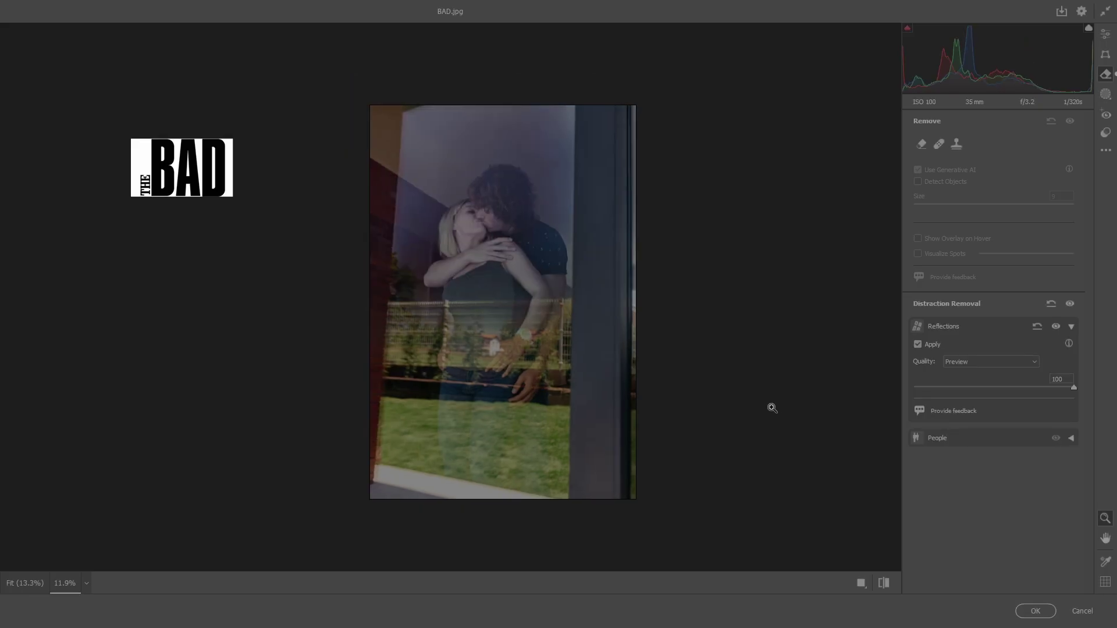
{"action": "mouse_move", "coordinate": [1074, 387]}
{"action": "left_mouse_down"}
{"action": "mouse_move", "coordinate": [888, 403]}
{"action": "mouse_move", "coordinate": [1095, 386]}
{"action": "left_mouse_up"}
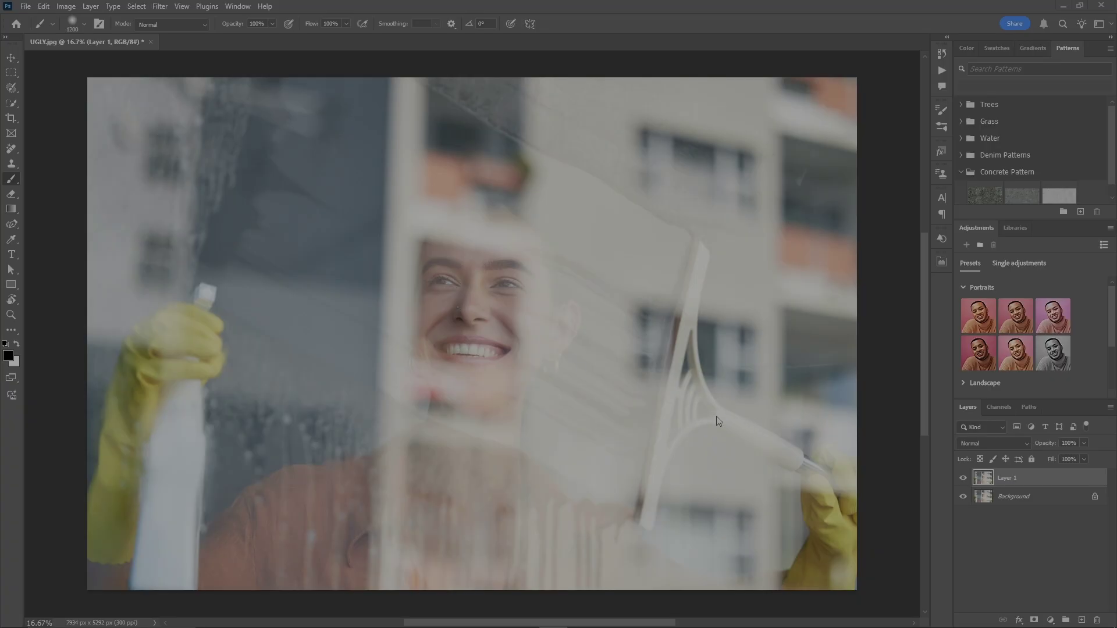
Duplicate the UGLY photo, turn on Reflections removal, and lower the amount to compare
{"action": "key", "text": "ctrl+j"}
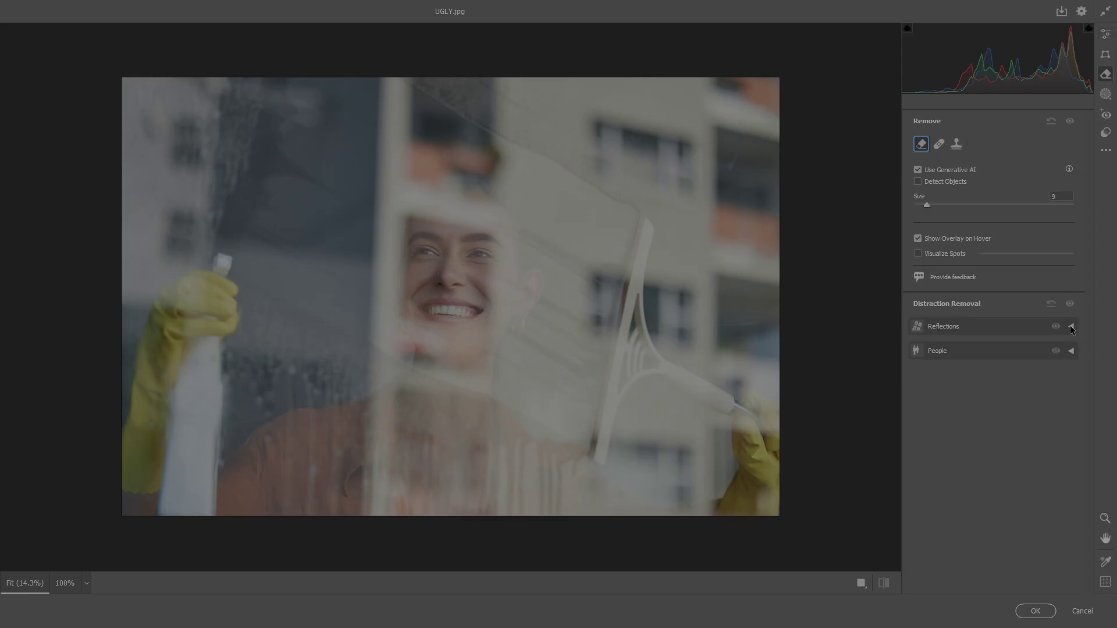
{"action": "left_click", "coordinate": [1072, 328]}
{"action": "left_click", "coordinate": [918, 345]}
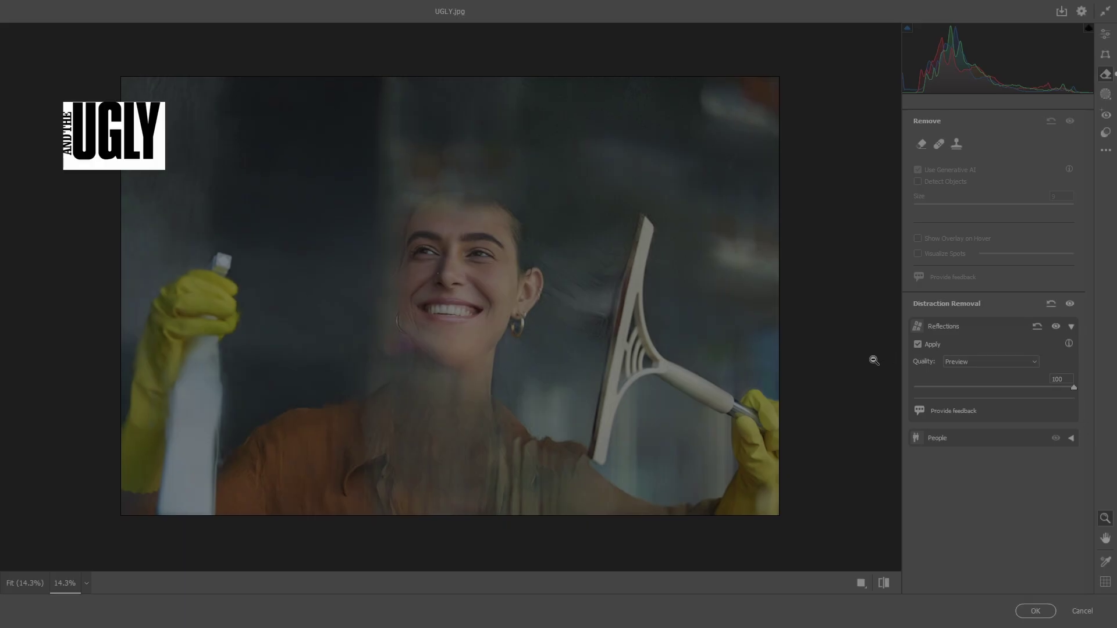
{"action": "mouse_move", "coordinate": [1074, 387]}
{"action": "left_mouse_down"}
{"action": "mouse_move", "coordinate": [876, 406]}
{"action": "mouse_move", "coordinate": [1093, 394]}
{"action": "left_mouse_up"}
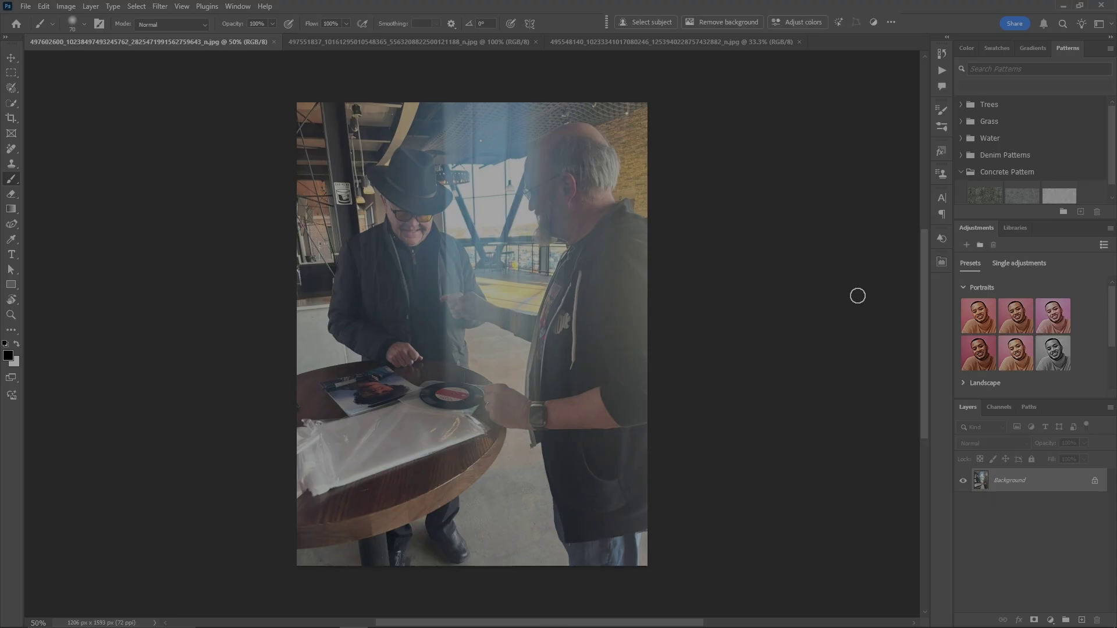
Duplicate the café photo to Layer 1 and apply Camera Raw's automatic Reflections removal to it
{"action": "key", "text": "ctrl+j"}
{"action": "key", "text": "alt+l"}
{"action": "key", "text": "Escape"}
{"action": "key", "text": "ctrl+shift+a"}
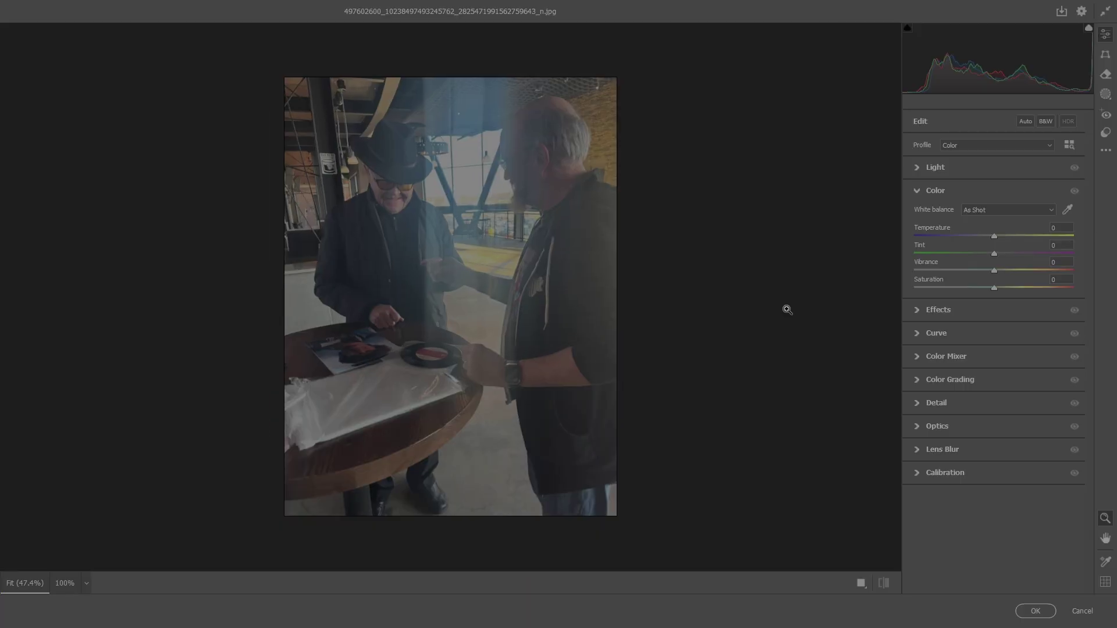
{"action": "left_click", "coordinate": [1105, 78]}
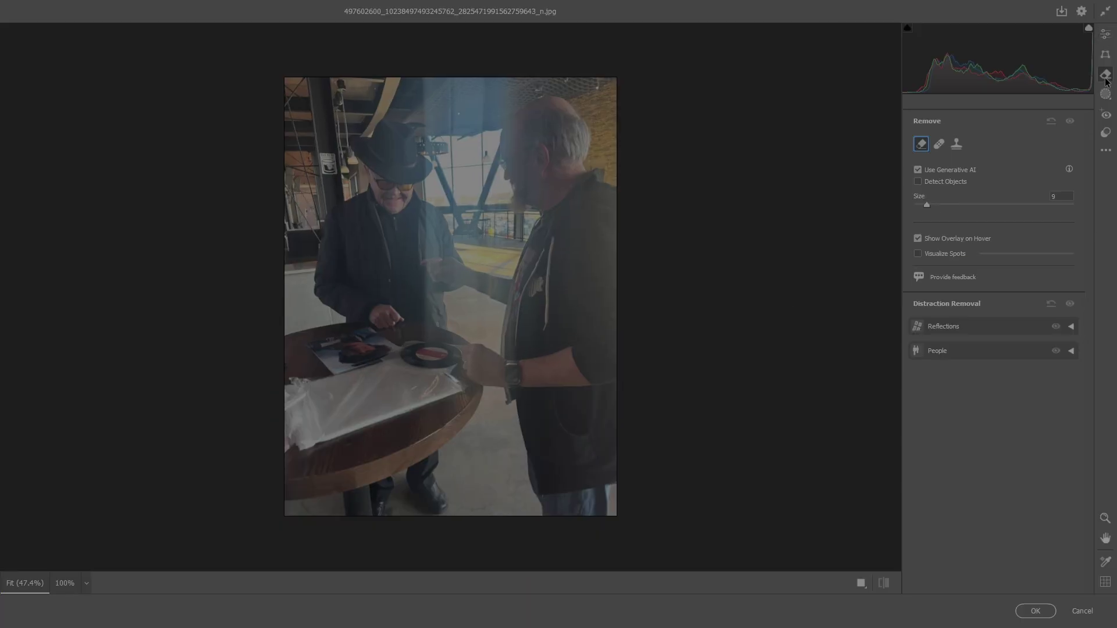
{"action": "left_click", "coordinate": [1072, 327]}
{"action": "left_click", "coordinate": [918, 345]}
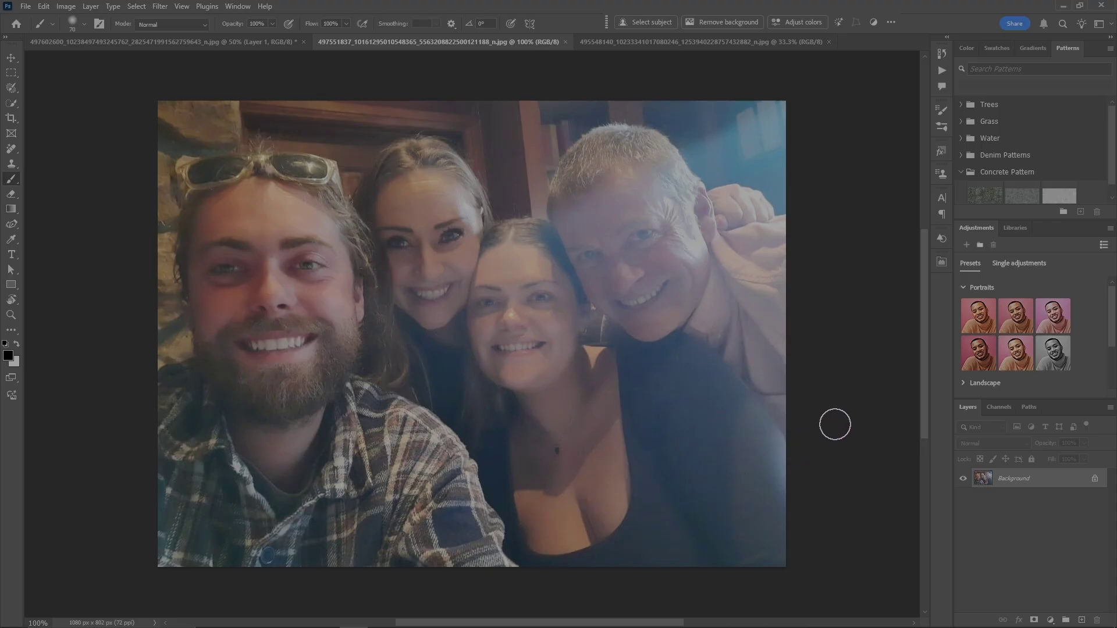
Duplicate the four-person selfie onto a new layer and open Camera Raw's Remove tools
{"action": "left_click", "coordinate": [836, 340]}
{"action": "key", "text": "ctrl+j"}
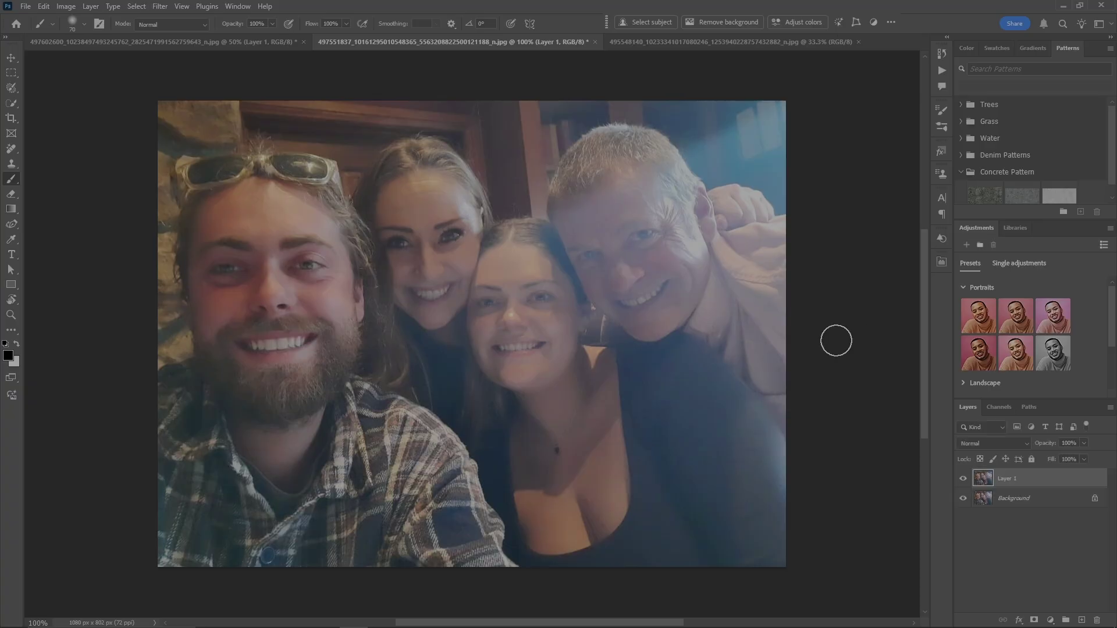
{"action": "key", "text": "ctrl+shift+a"}
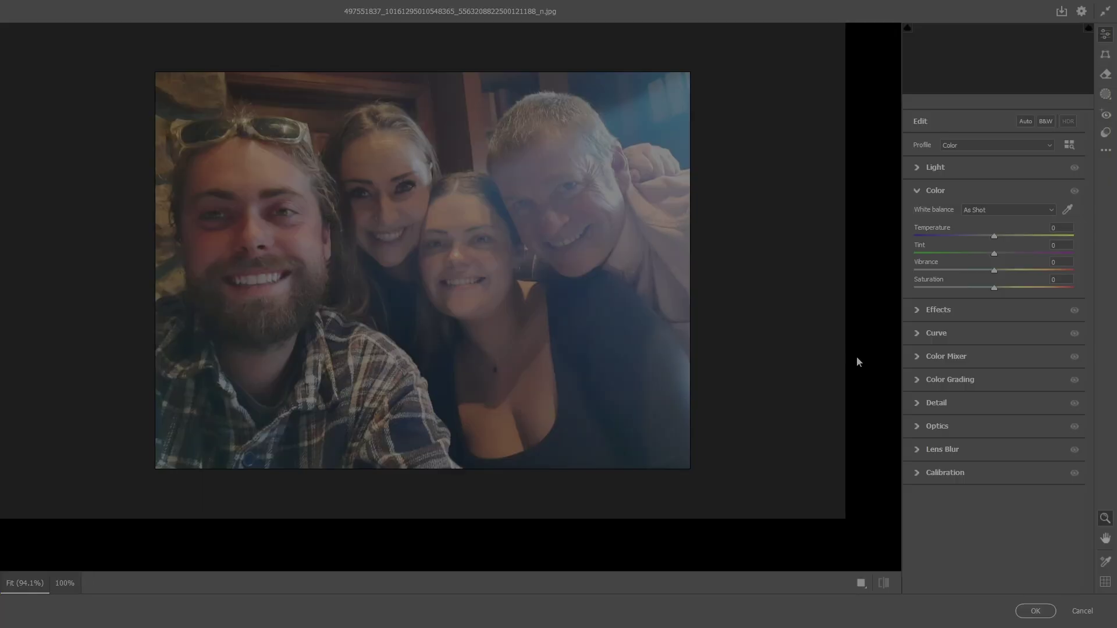
{"action": "key", "text": "b"}
Apply automatic Reflections removal, inspect at 100%, then switch to the man-and-baby photo
{"action": "left_click", "coordinate": [1071, 327]}
{"action": "left_click", "coordinate": [918, 344]}
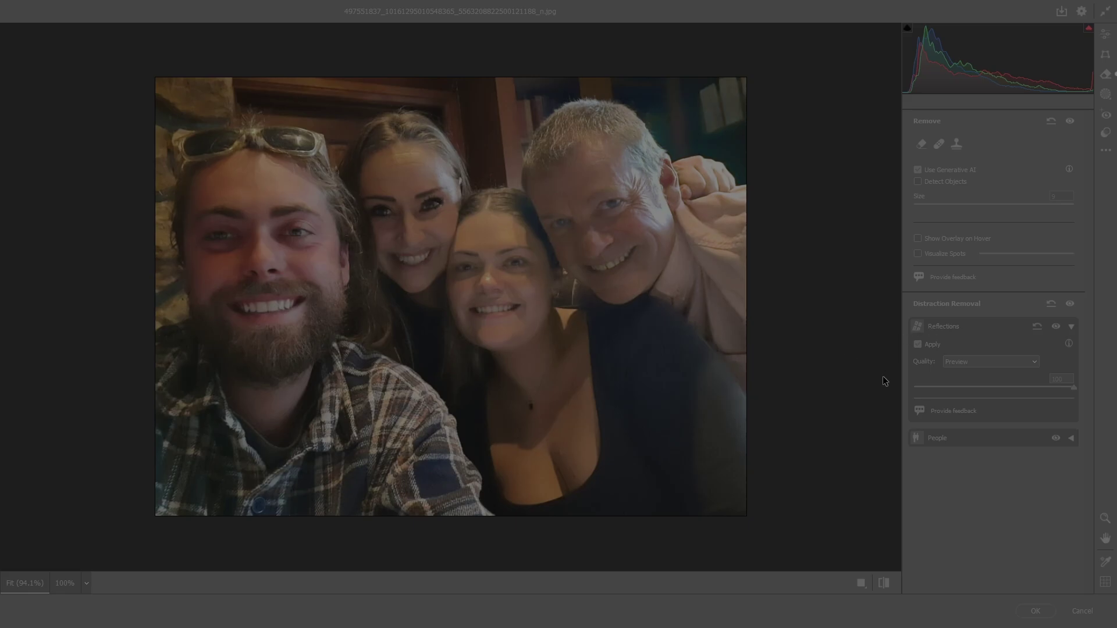
{"action": "left_click", "coordinate": [843, 419]}
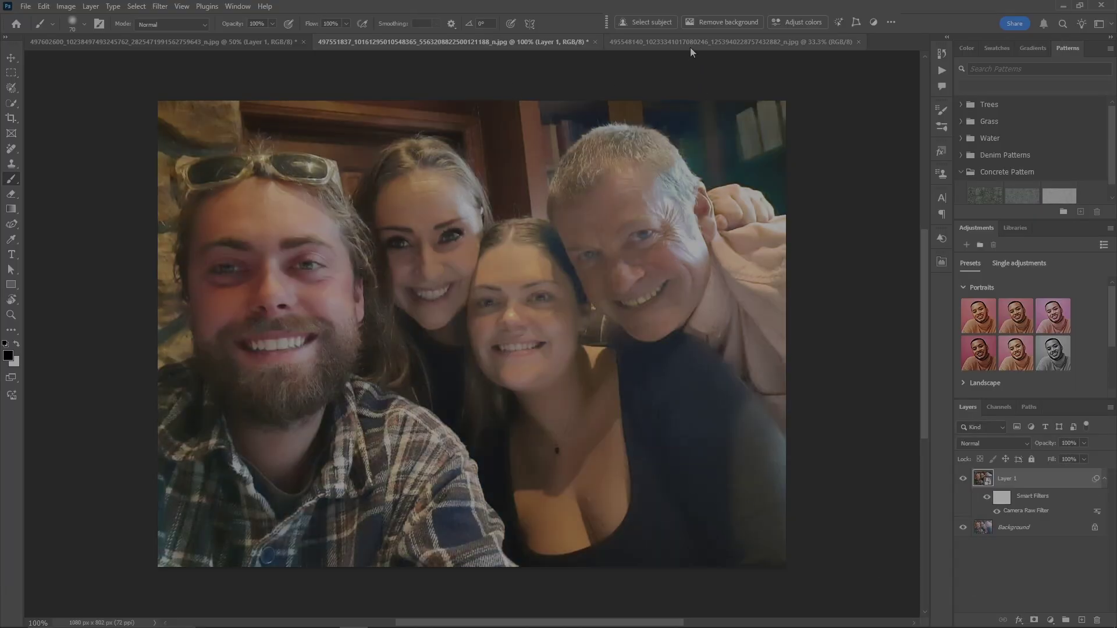
{"action": "left_click", "coordinate": [679, 44]}
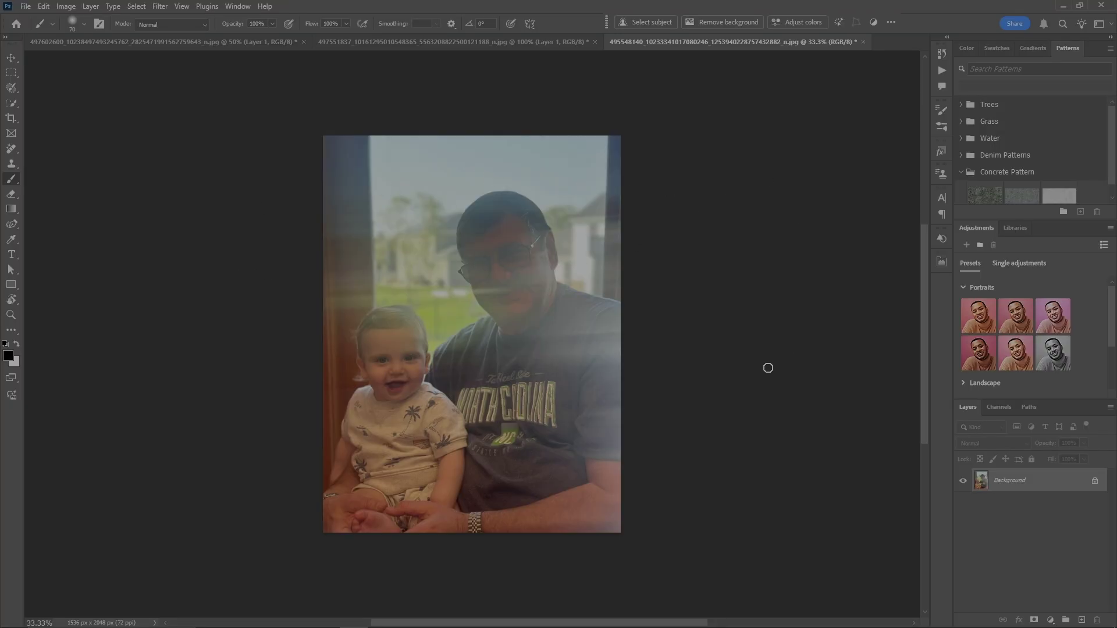
Apply Camera Raw Reflections removal to the man-and-baby photo, lowering the amount to compare
{"action": "key", "text": "ctrl+shift+a"}
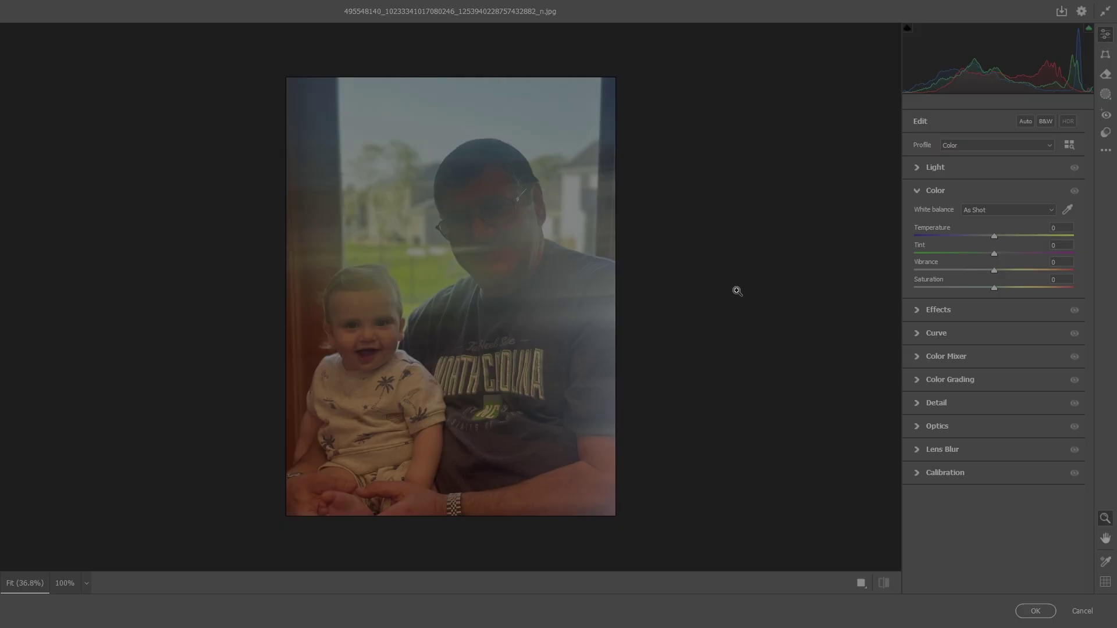
{"action": "left_click", "coordinate": [1106, 76]}
{"action": "left_click", "coordinate": [1070, 327]}
{"action": "left_click", "coordinate": [918, 345]}
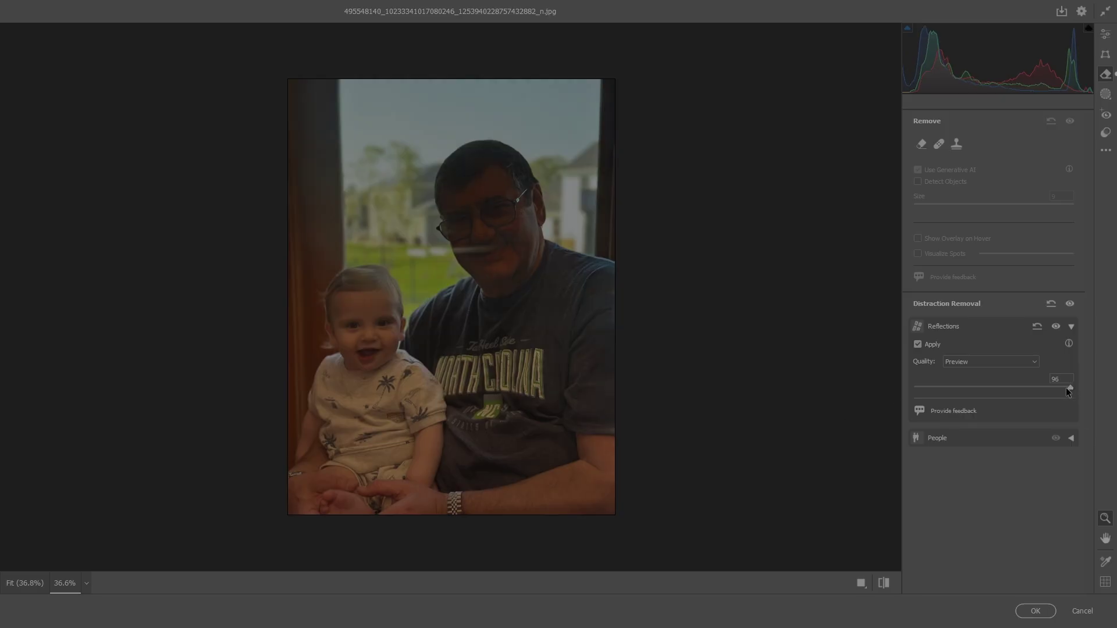
{"action": "left_click_drag", "start_coordinate": [1074, 387], "coordinate": [1095, 402]}
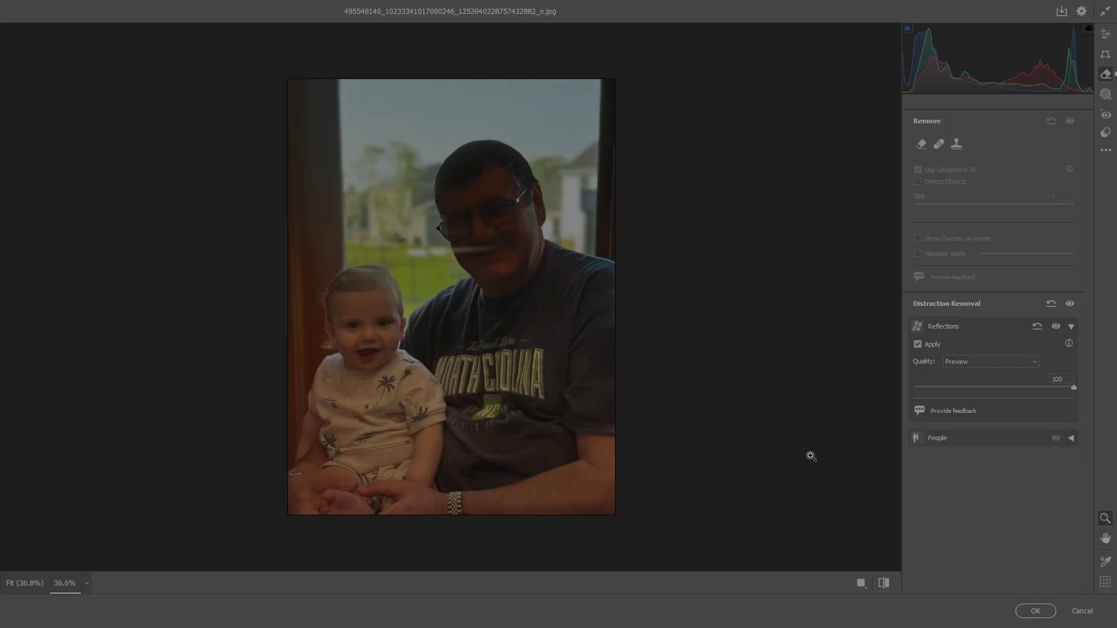